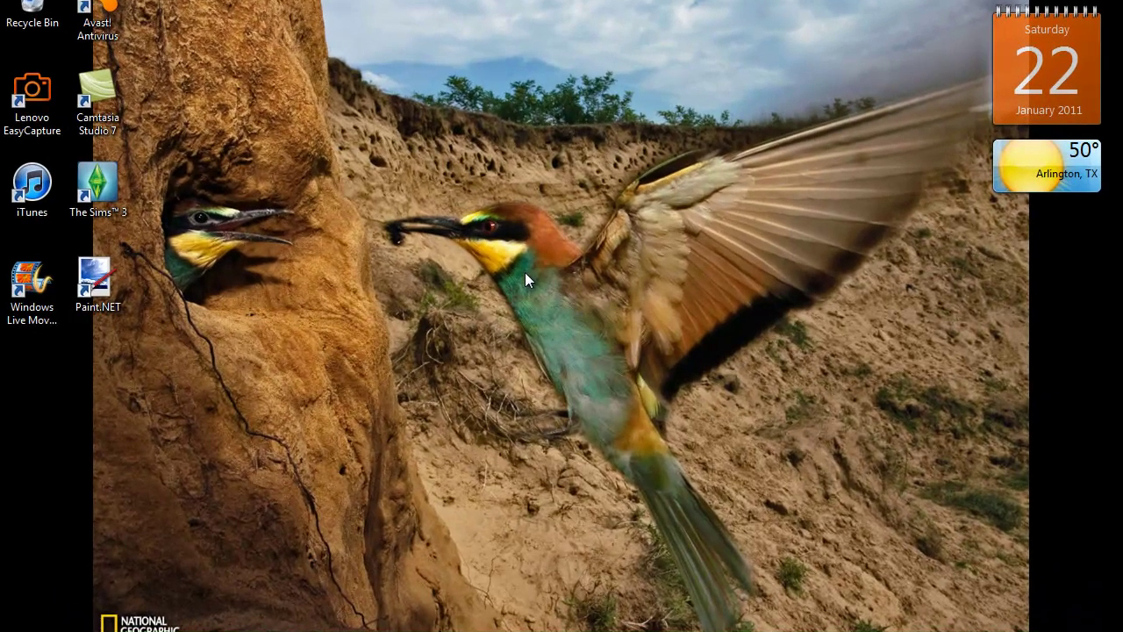
# Step: Bring up the desktop's context menu to reach Personalize
pyautogui.rightClick(530, 278)
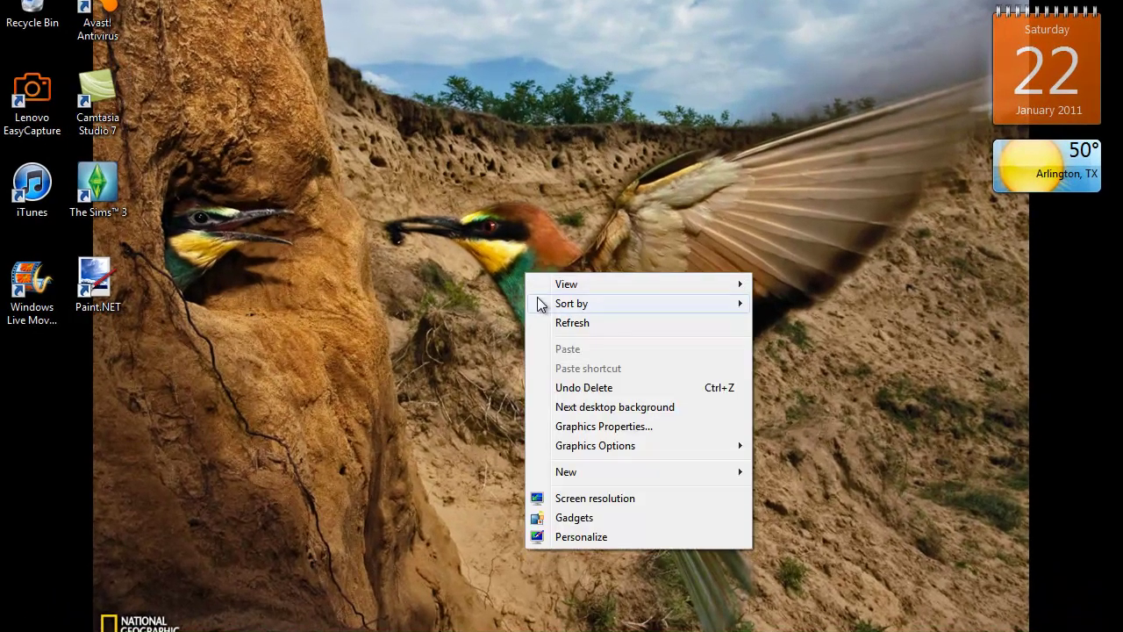
# Step: Open Personalization, look through My Themes, then return to the bird-wallpaper desktop
pyautogui.click(579, 537)
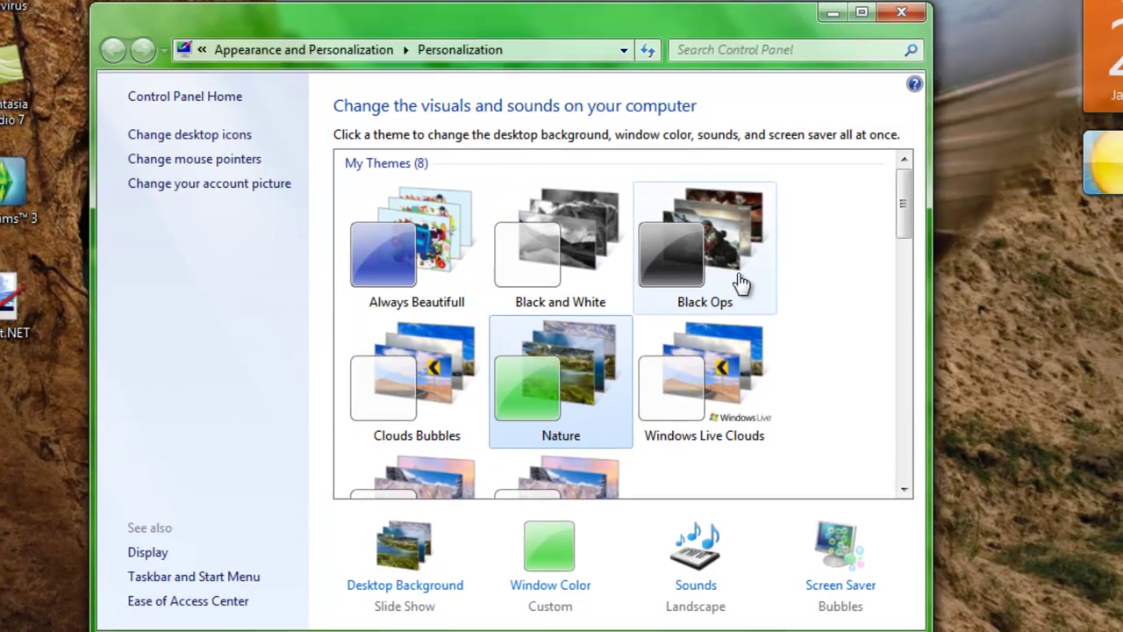
pyautogui.scroll(-2, 869, 322)
pyautogui.scroll(2, 840, 321)
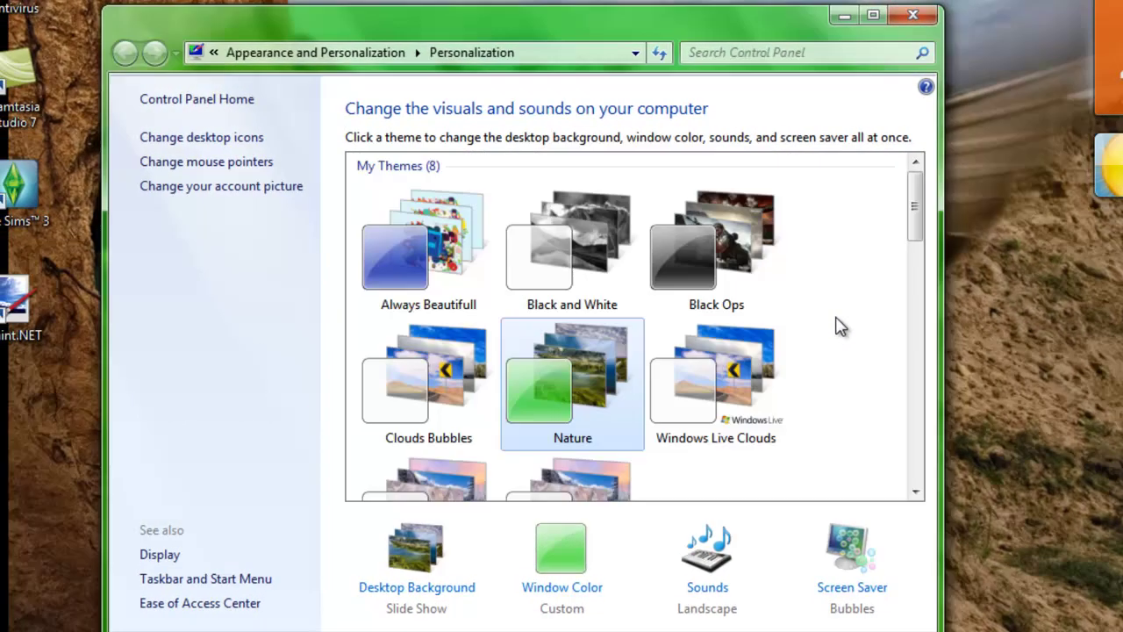
pyautogui.press('super+d')
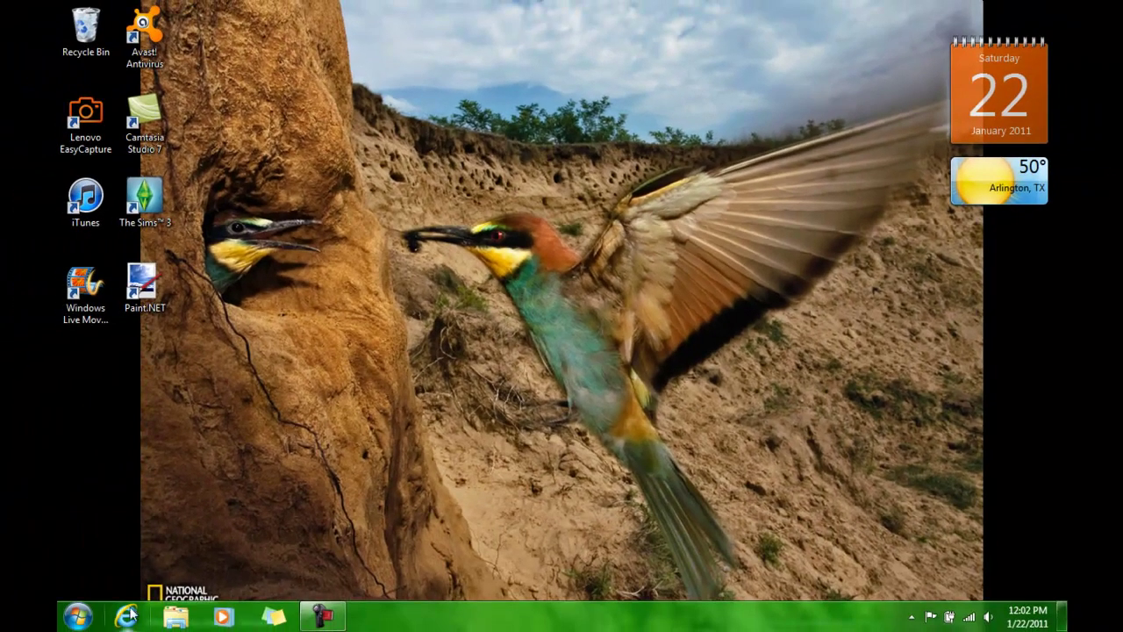
# Step: Launch Internet Explorer and run a Bing search for 'hq wallpapers'
pyautogui.click(126, 617)
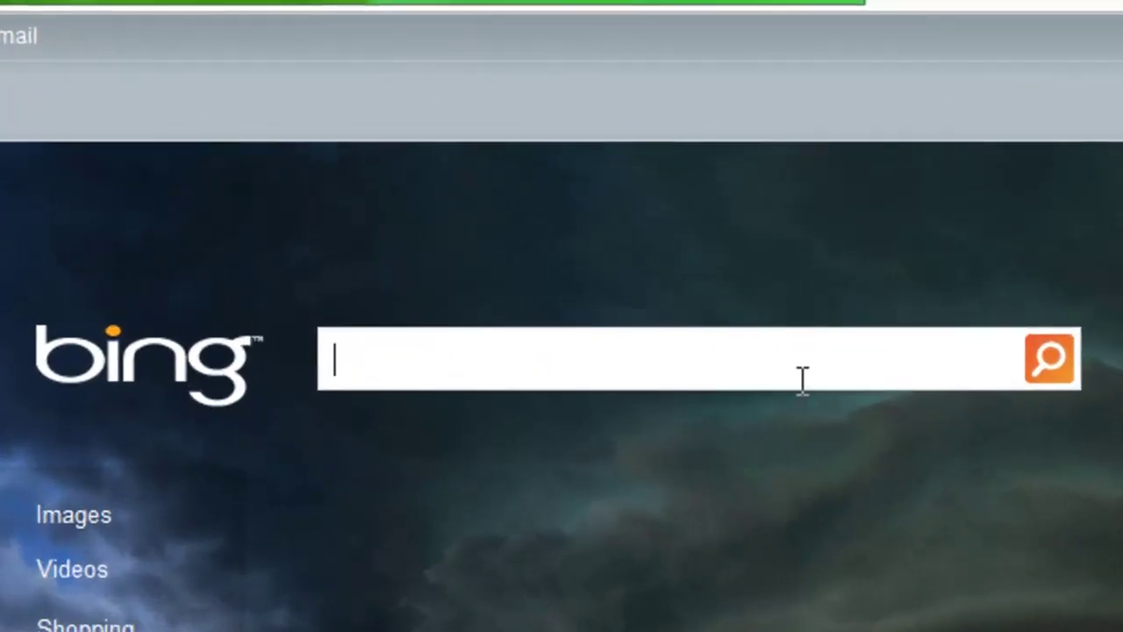
pyautogui.click(801, 379)
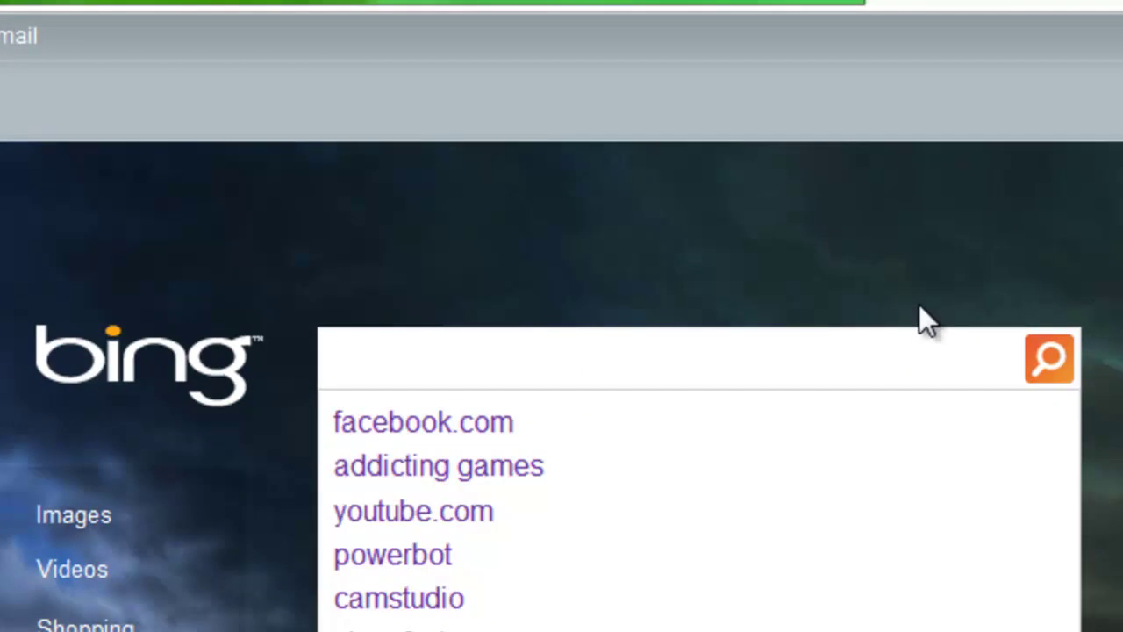
pyautogui.write('hq wall')
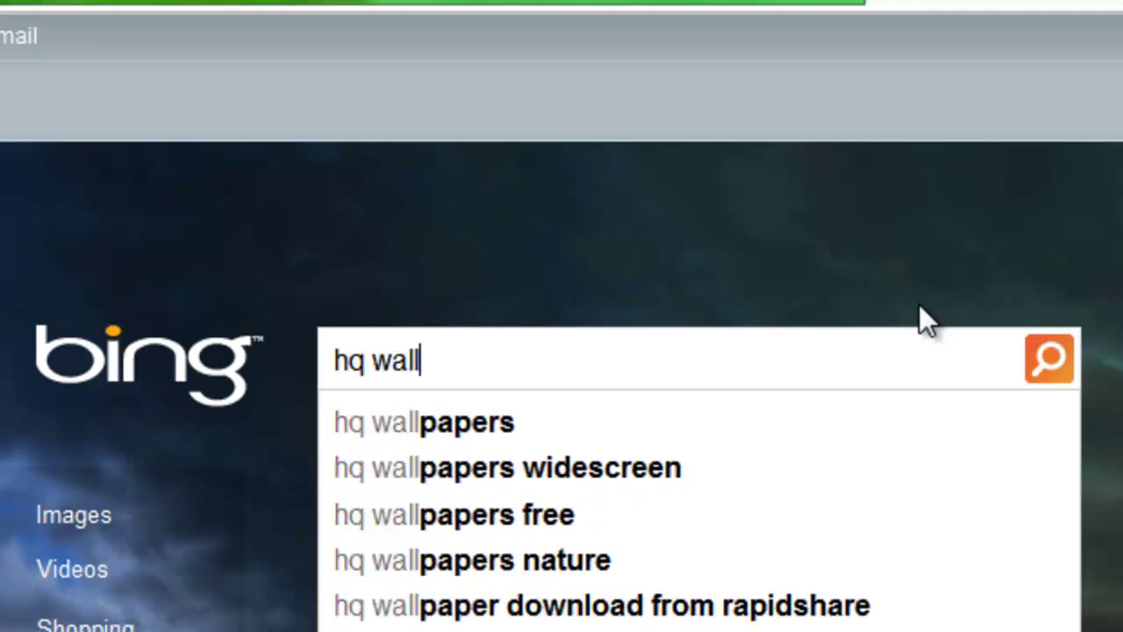
pyautogui.press('Down')
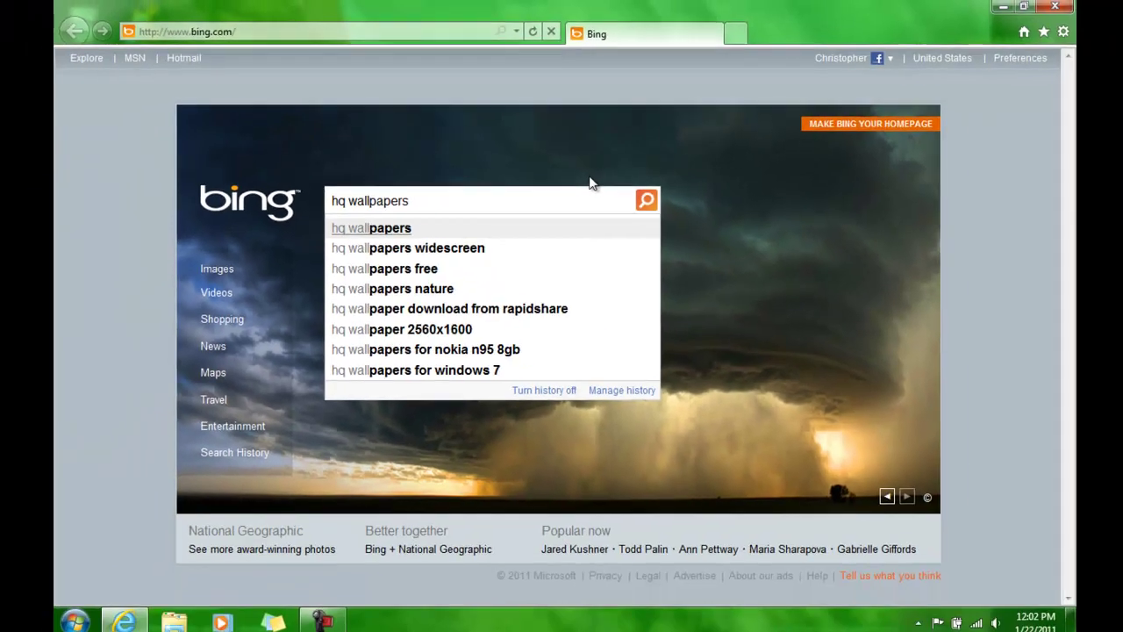
pyautogui.press('Return')
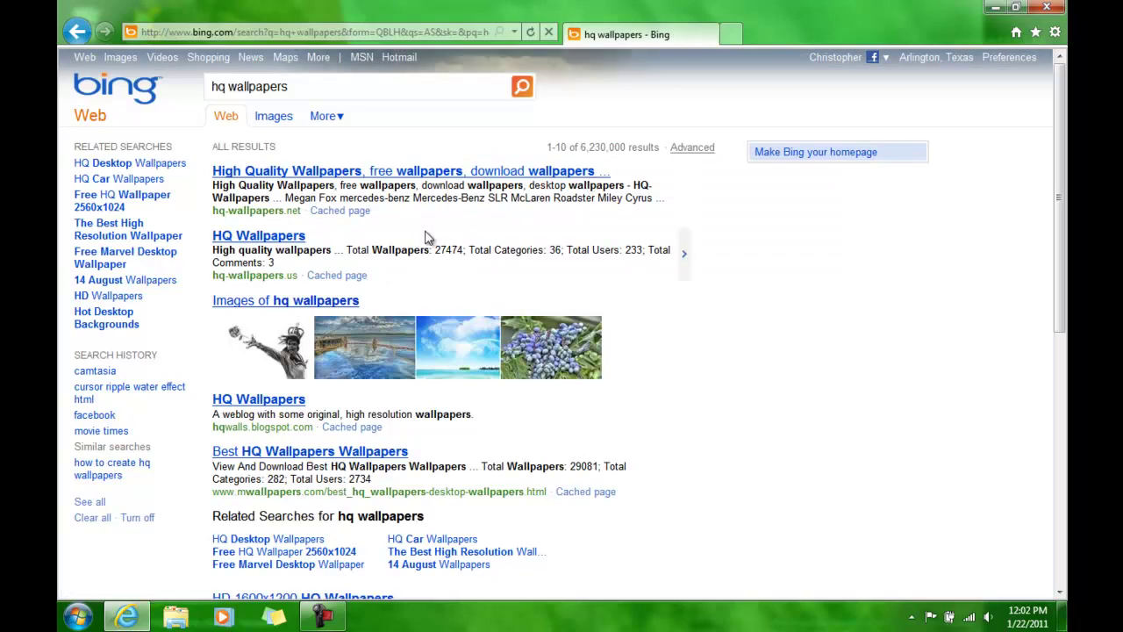
# Step: Open hq-wallpapers.net and browse down its Latest wallpapers grid and back up
pyautogui.click(329, 171)
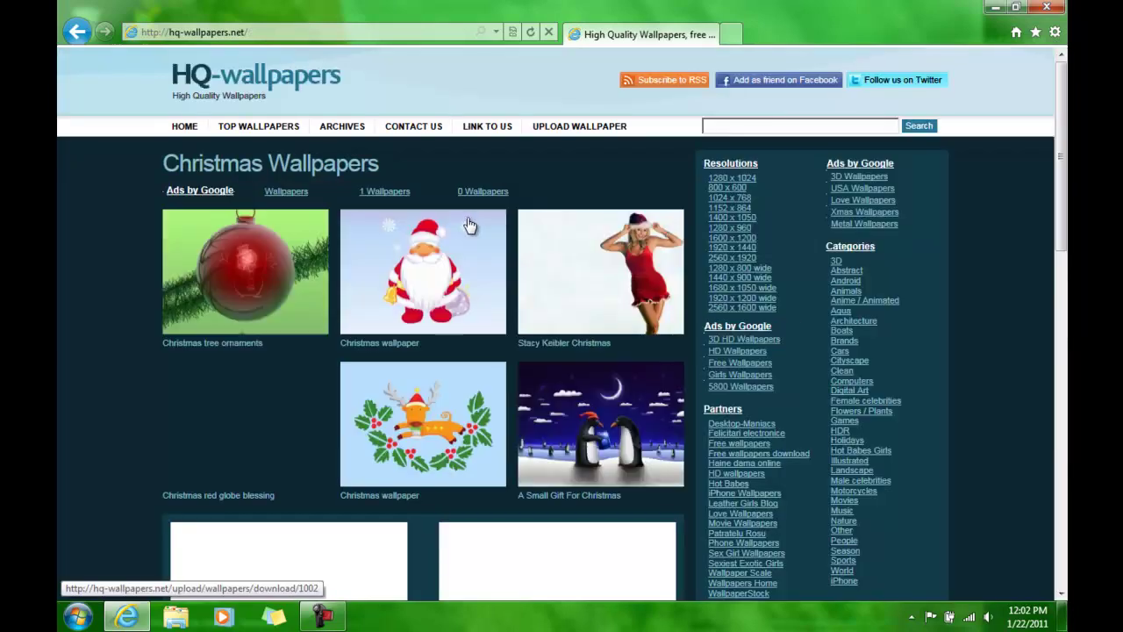
pyautogui.scroll(-3, 119, 254)
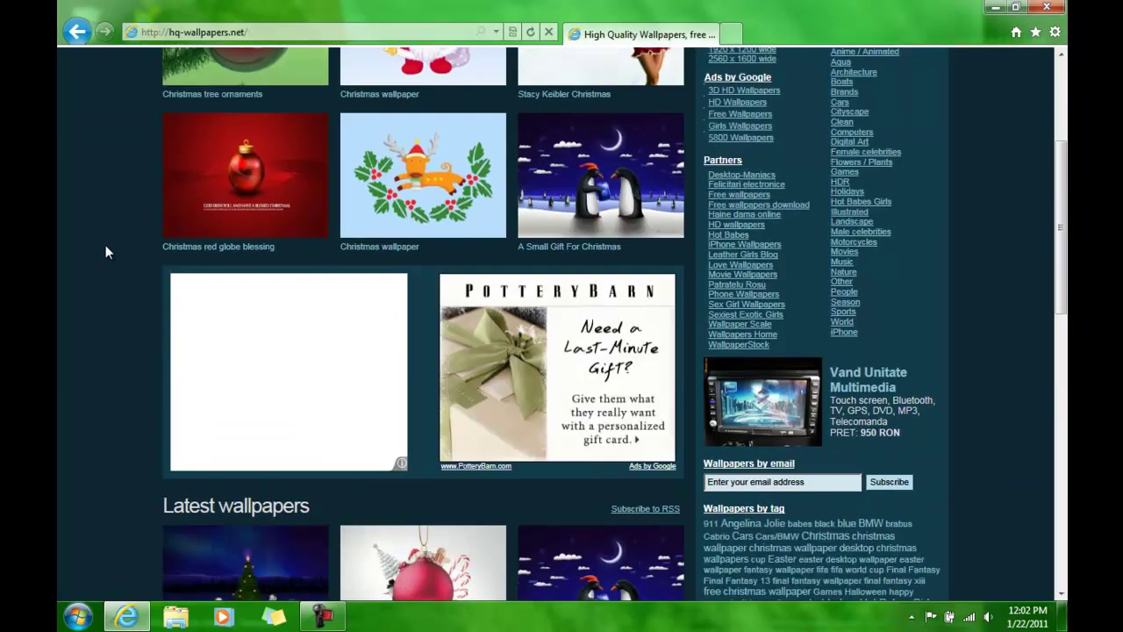
pyautogui.scroll(-3, 112, 250)
pyautogui.scroll(-3, 120, 260)
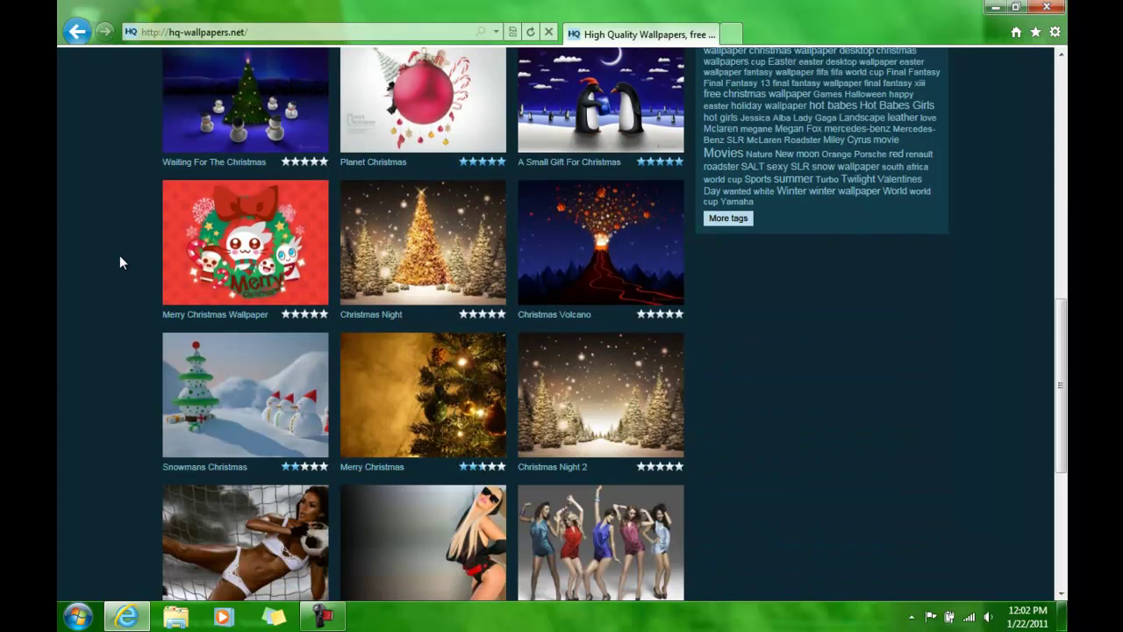
pyautogui.scroll(-1, 120, 263)
pyautogui.scroll(-1, 119, 261)
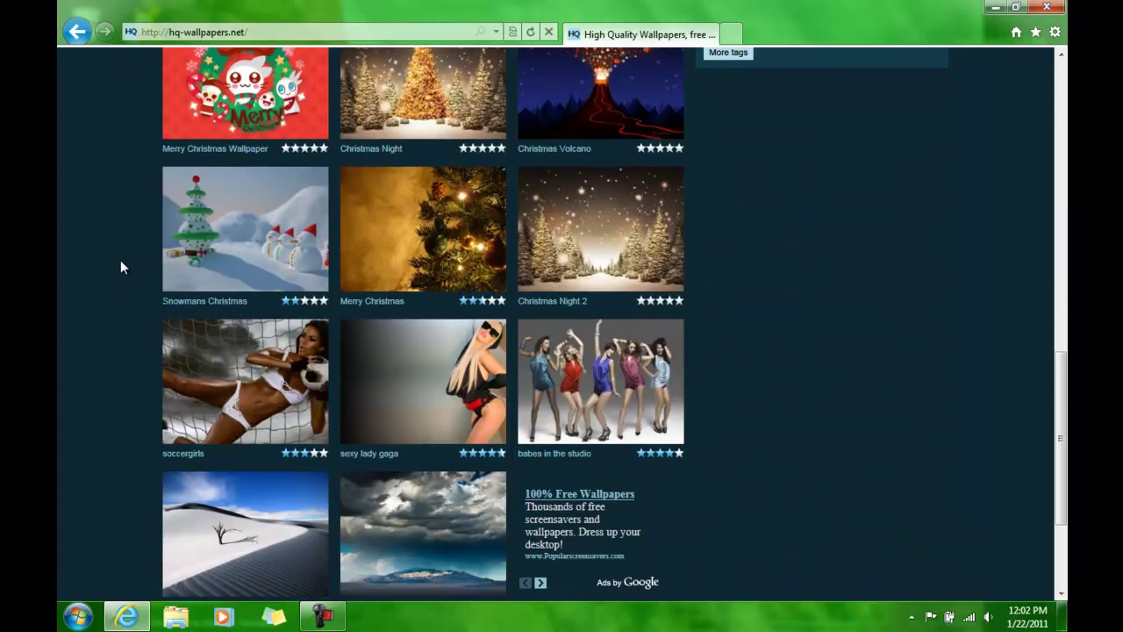
pyautogui.scroll(-2, 120, 259)
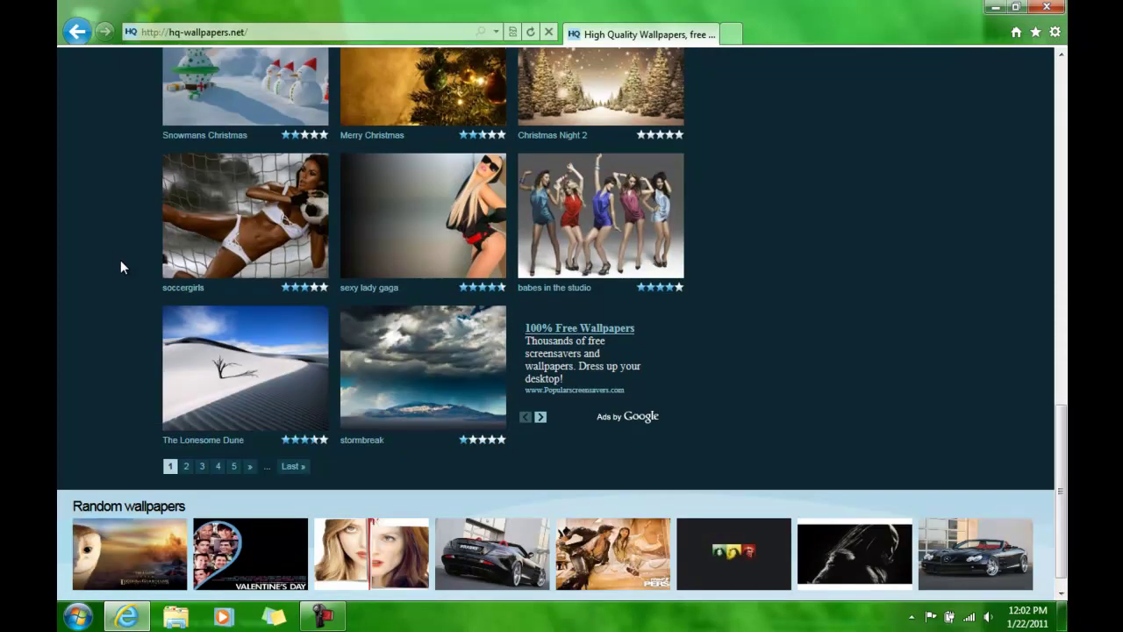
pyautogui.scroll(5, 120, 261)
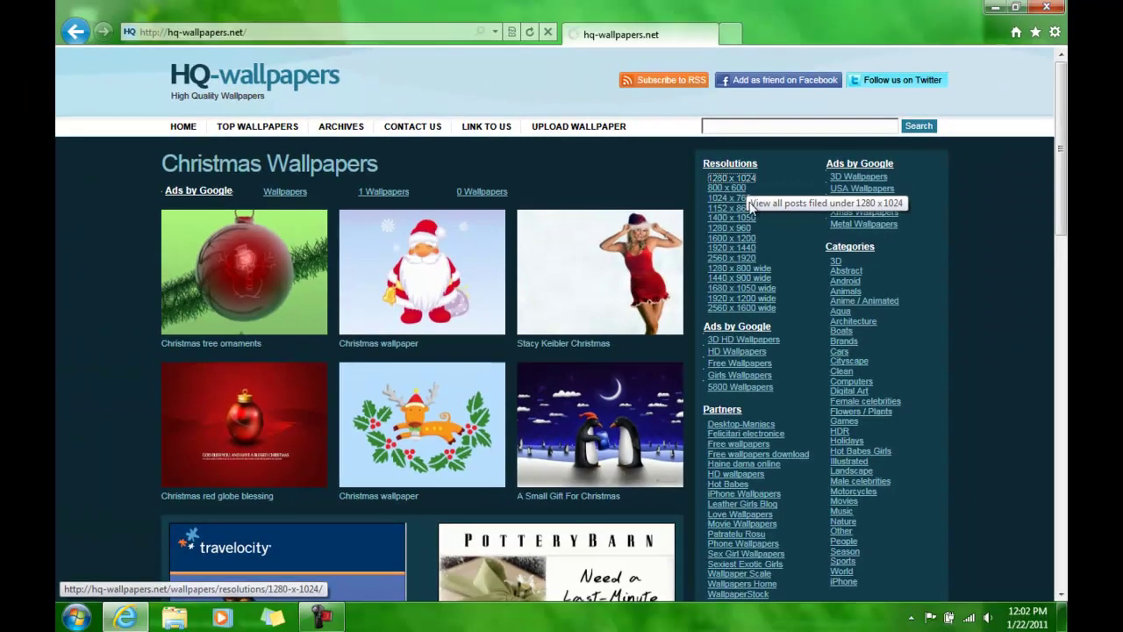
# Step: Filter the wallpapers to 1280 x 1024 resolution and browse the results grid
pyautogui.click(471, 159)
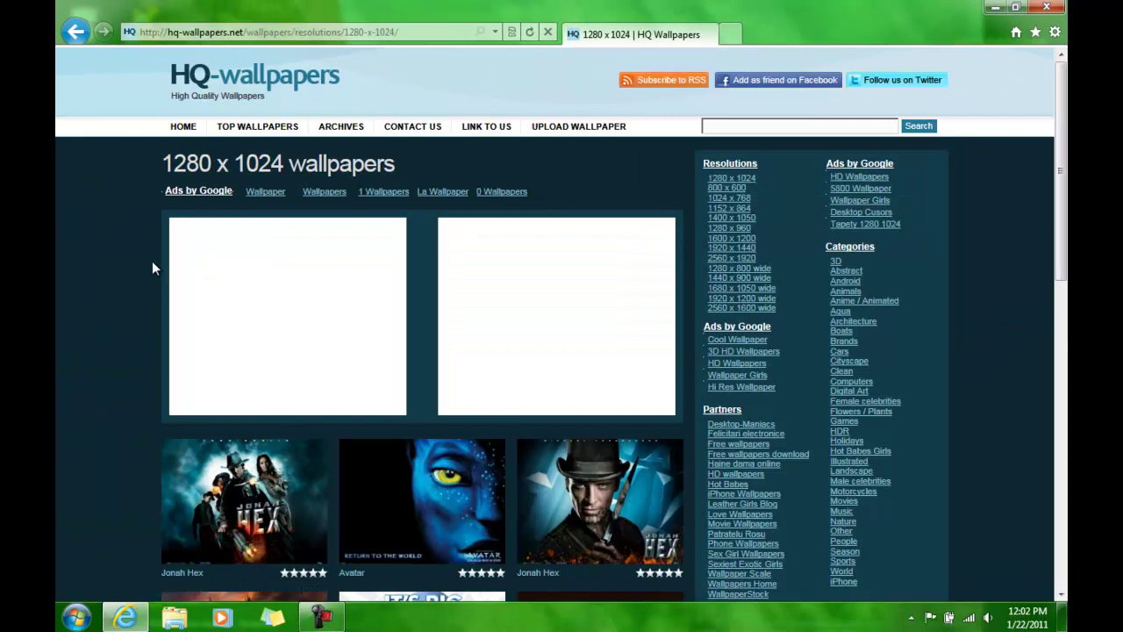
pyautogui.scroll(-2, 152, 261)
pyautogui.scroll(-1, 152, 262)
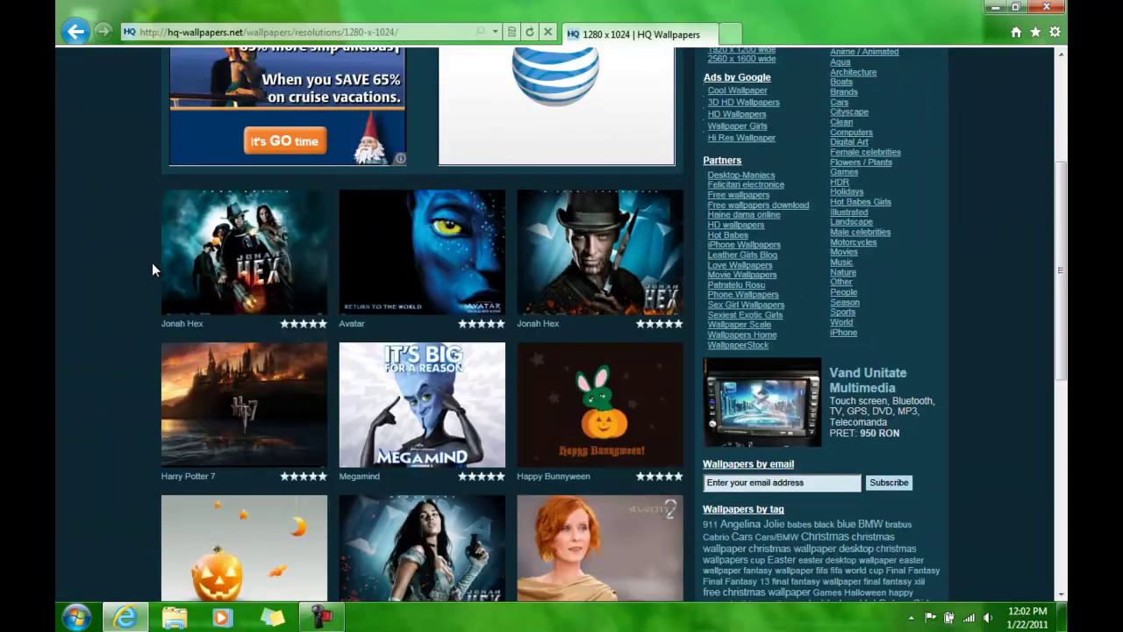
pyautogui.scroll(-1, 152, 263)
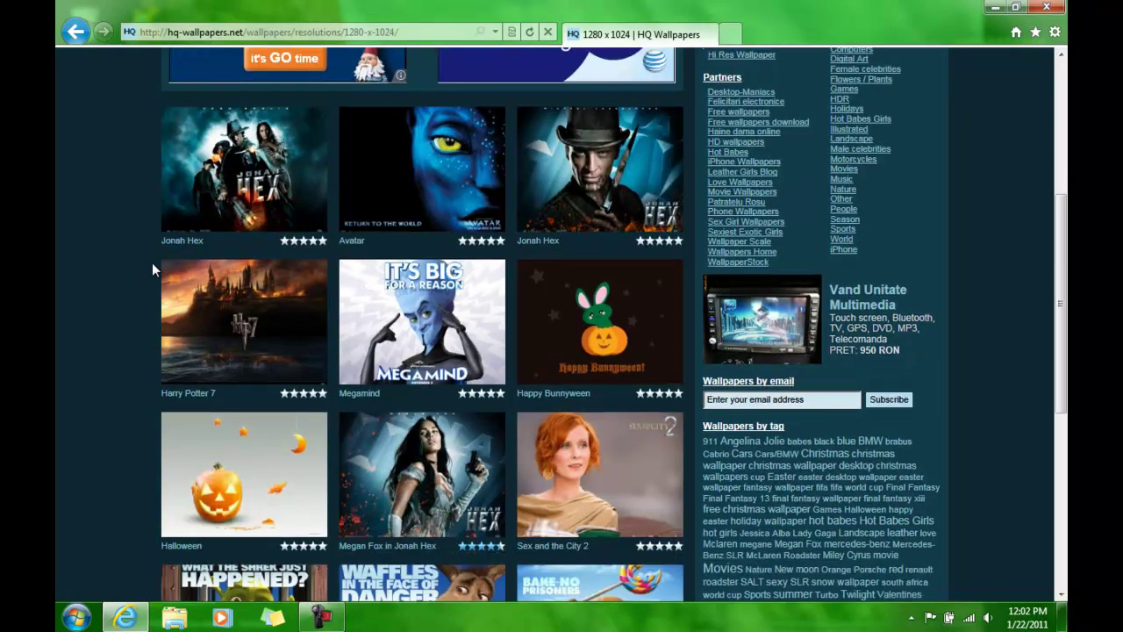
pyautogui.scroll(-1, 141, 264)
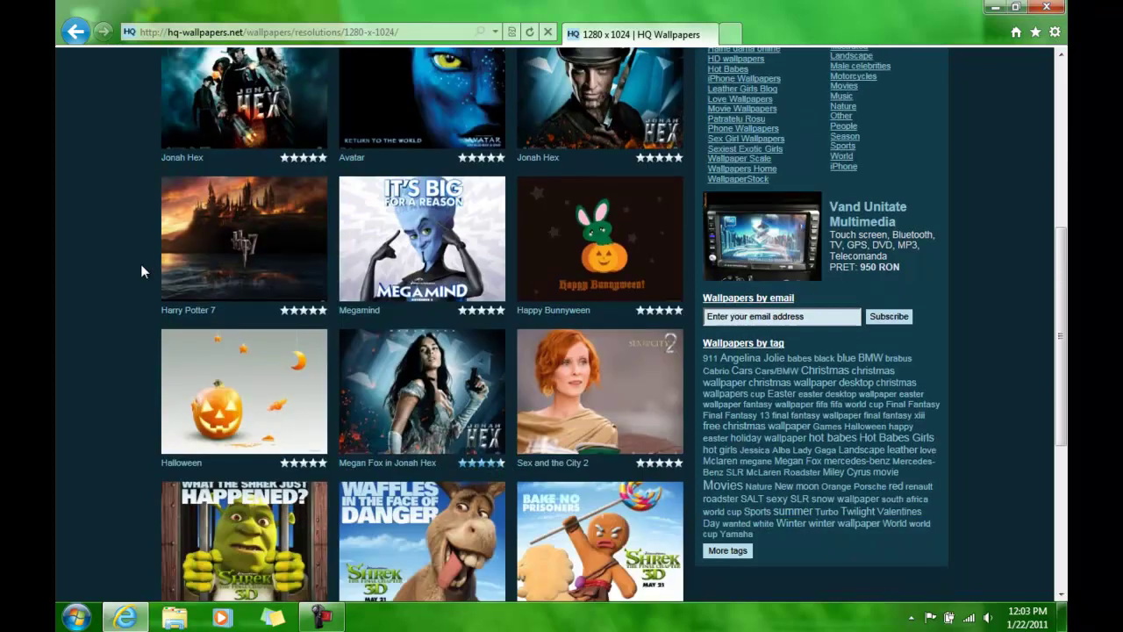
pyautogui.scroll(-1, 141, 264)
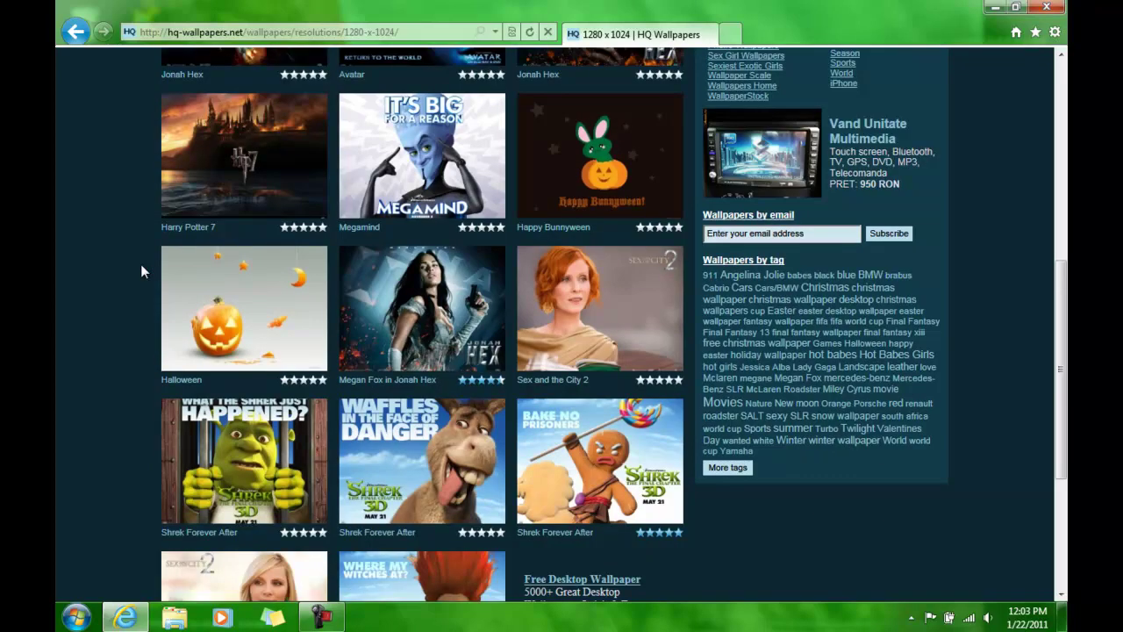
pyautogui.scroll(2, 140, 264)
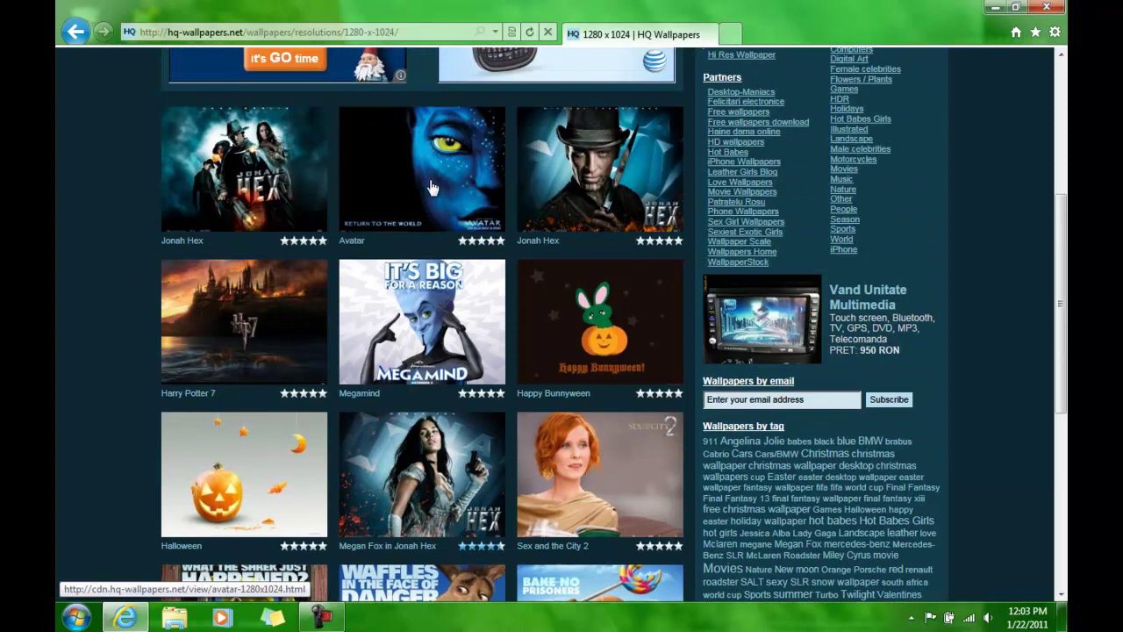
# Step: Open the Jonah Hex 2 wallpaper at full size and view the image
pyautogui.click(214, 157)
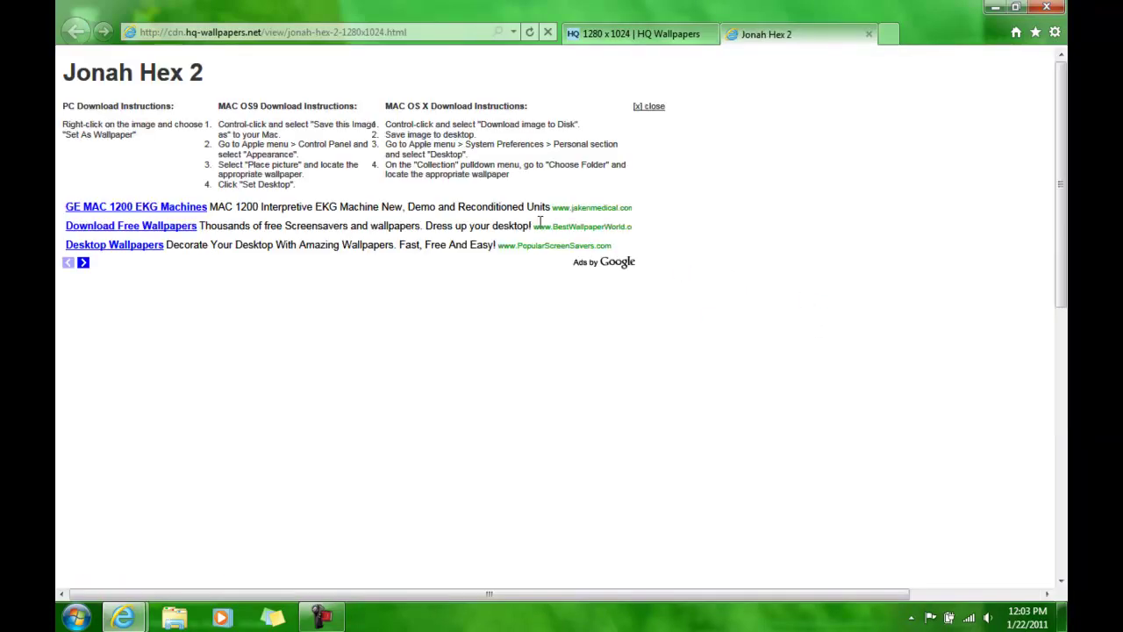
pyautogui.scroll(-5, 640, 201)
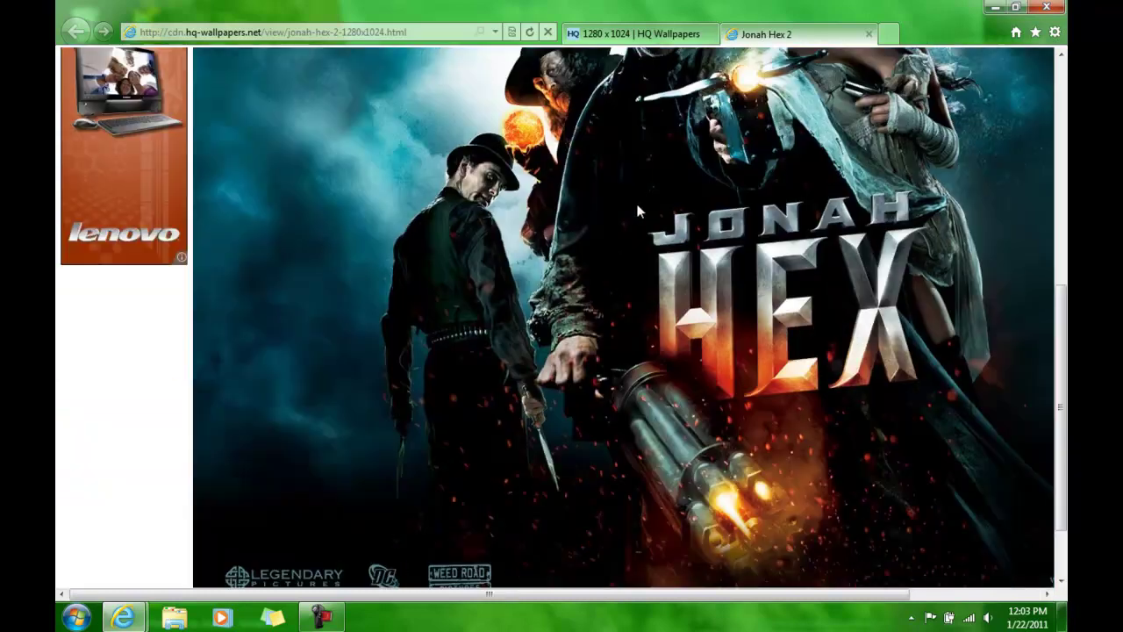
pyautogui.scroll(-1, 634, 208)
pyautogui.scroll(2, 634, 211)
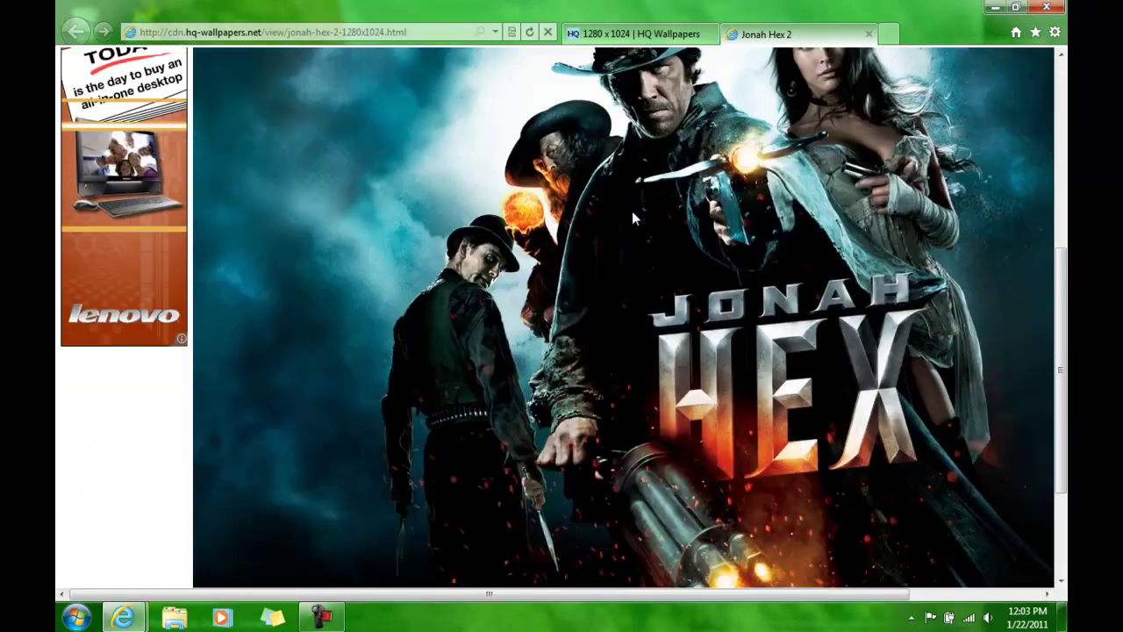
pyautogui.moveTo(671, 594); pyautogui.dragTo(815, 603)
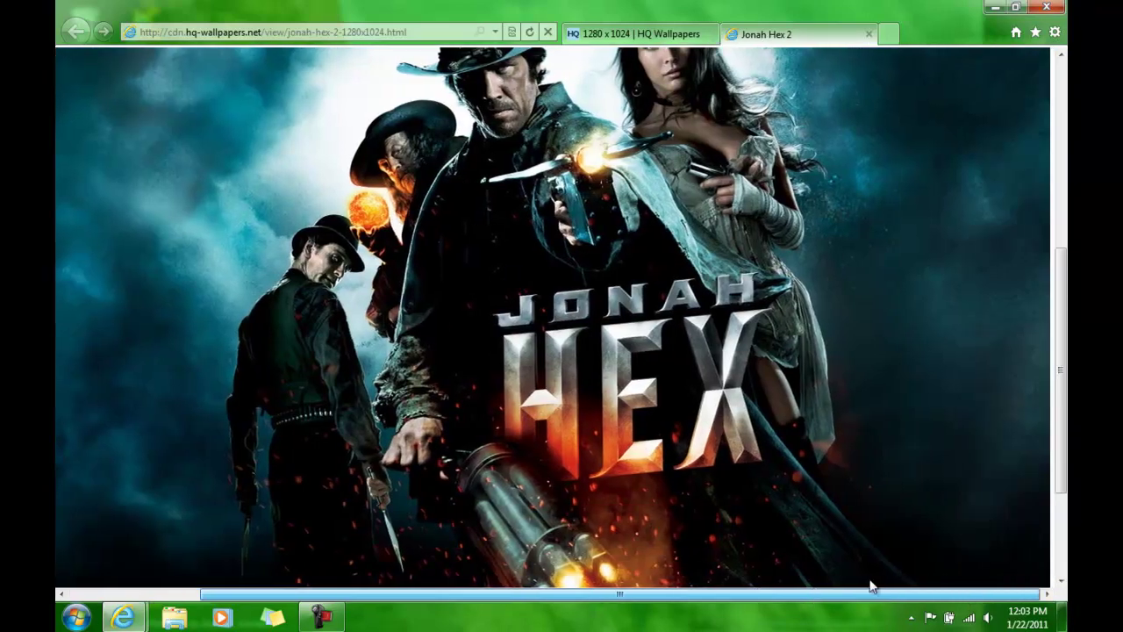
pyautogui.scroll(1, 810, 566)
# Step: Save jonah-hex-2-1280x1024 as JPEG into a new My Pictures folder named movies
pyautogui.rightClick(626, 418)
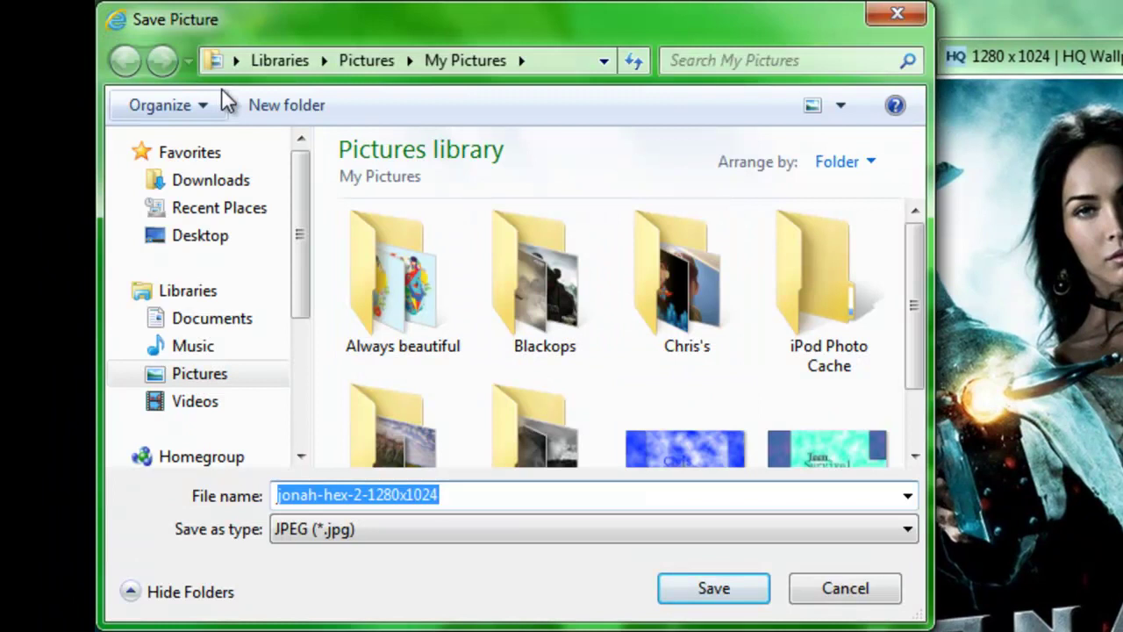
pyautogui.click(265, 103)
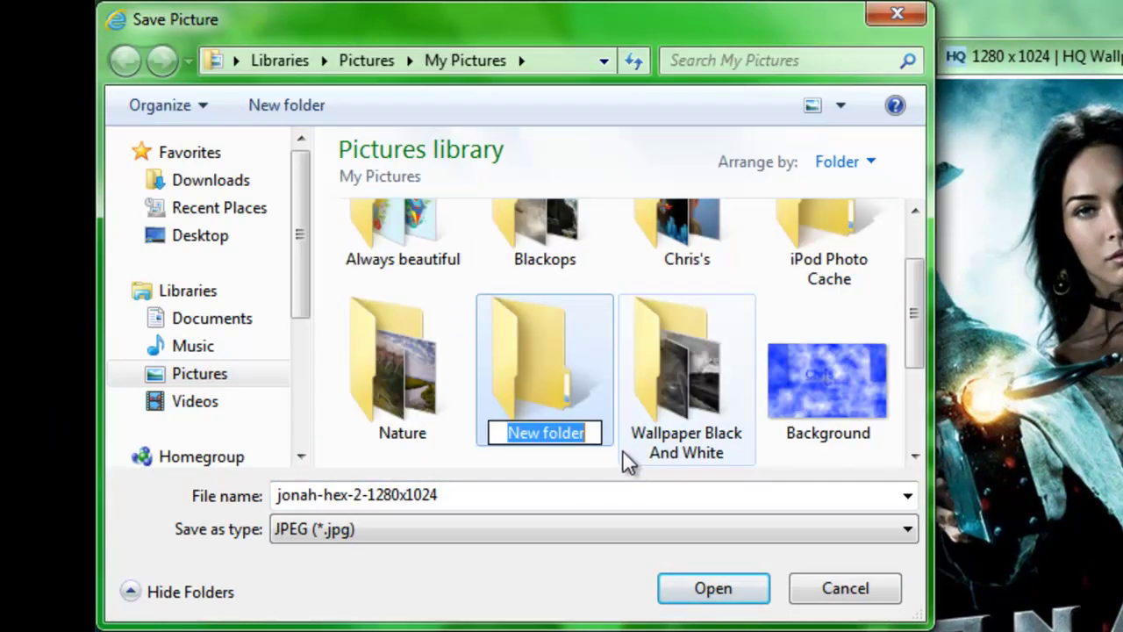
pyautogui.write('movi')
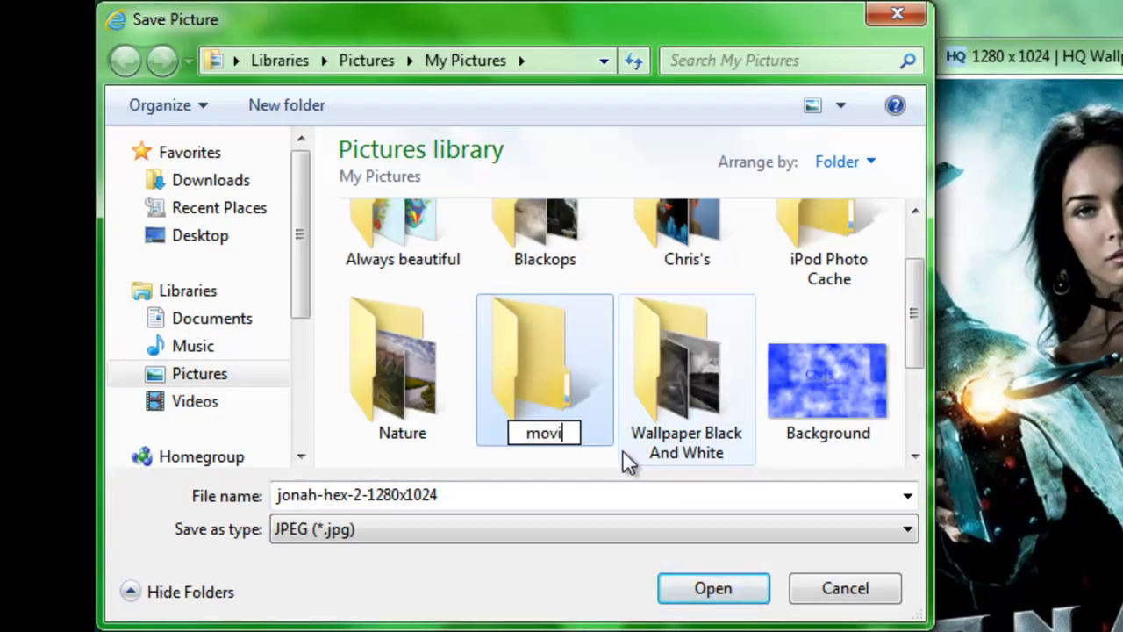
pyautogui.write('es')
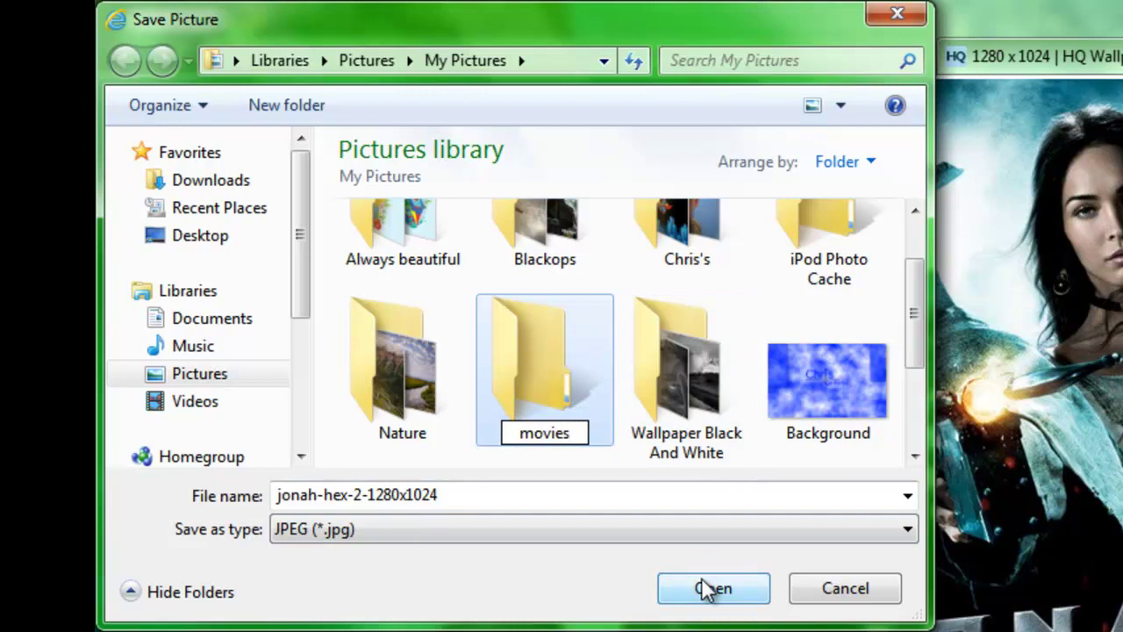
pyautogui.click(706, 586)
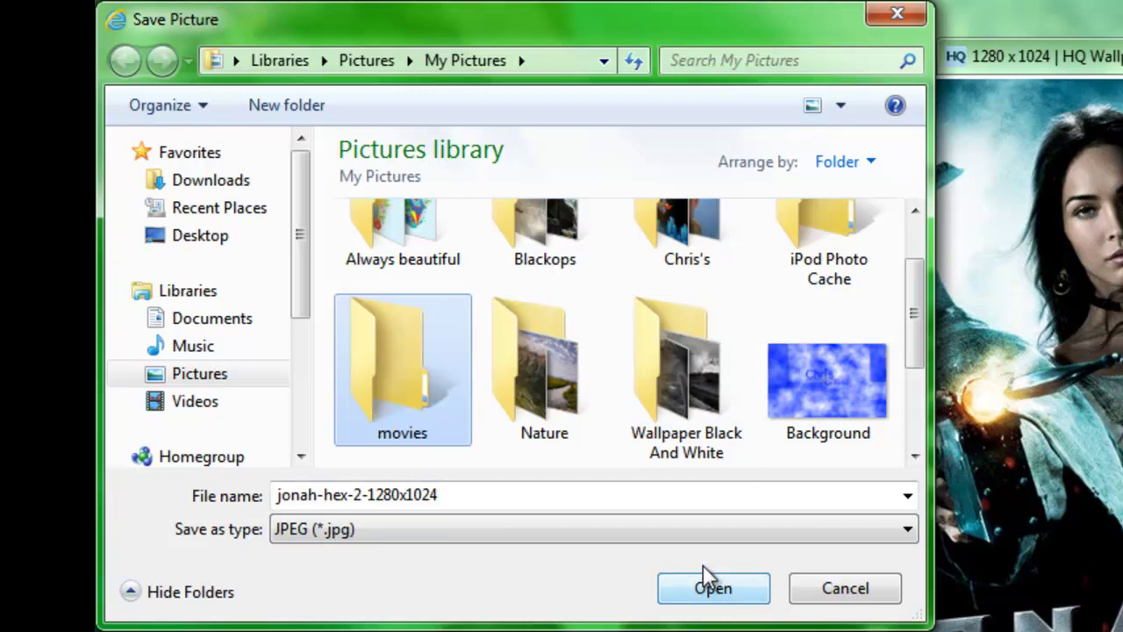
pyautogui.doubleClick(409, 396)
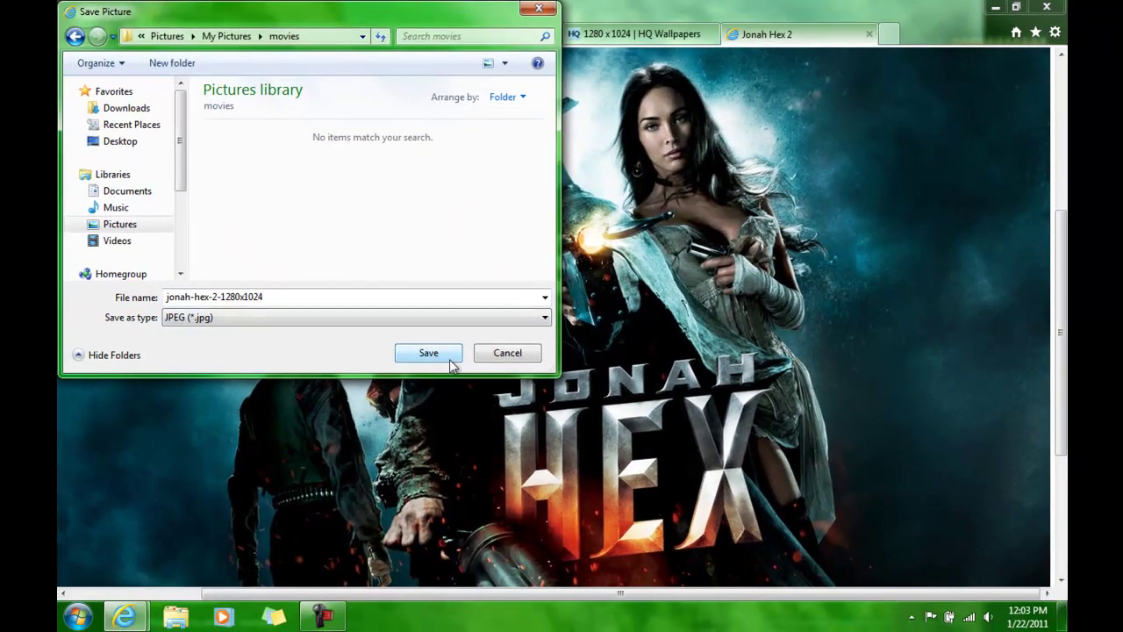
pyautogui.click(430, 353)
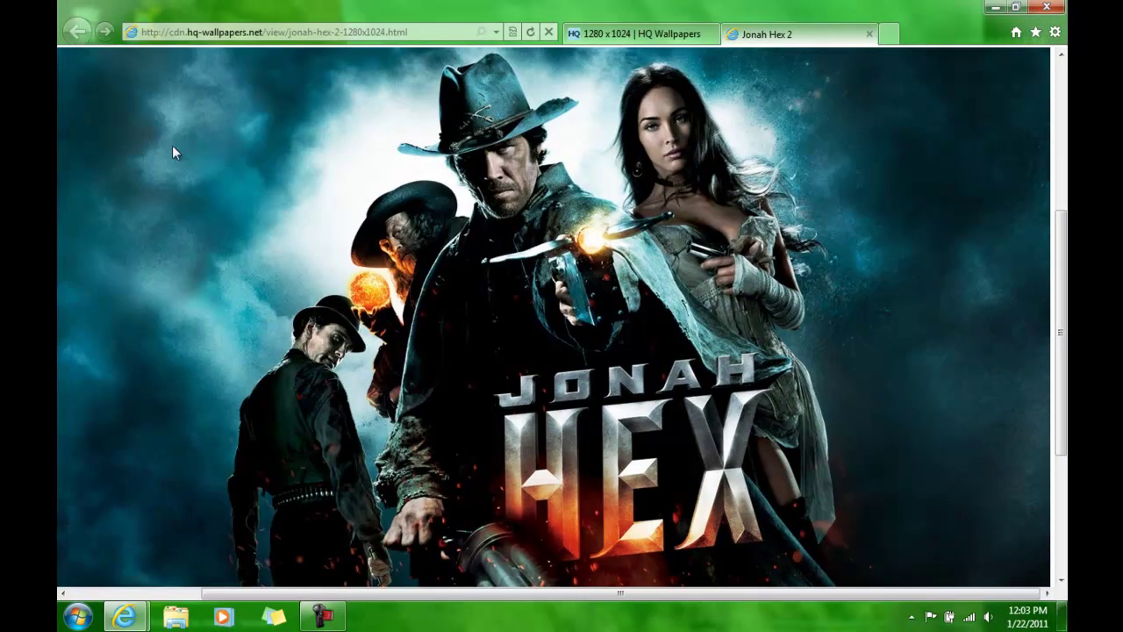
# Step: Close the Jonah Hex page and open the Avatar wallpaper at full size
pyautogui.click(871, 35)
pyautogui.click(359, 158)
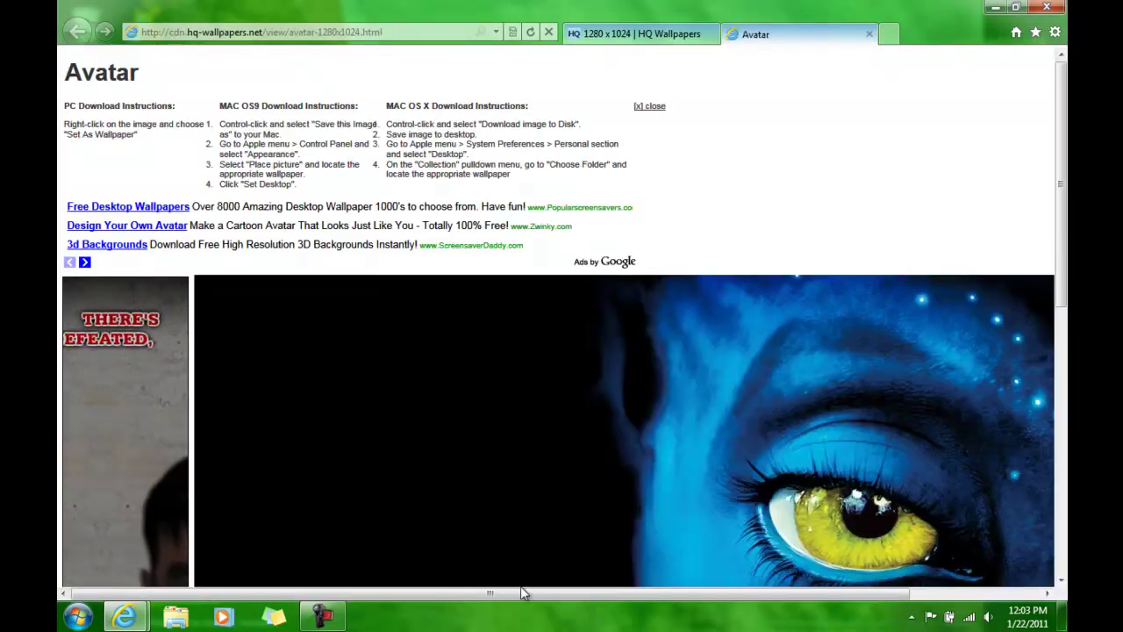
pyautogui.moveTo(527, 593); pyautogui.dragTo(735, 605)
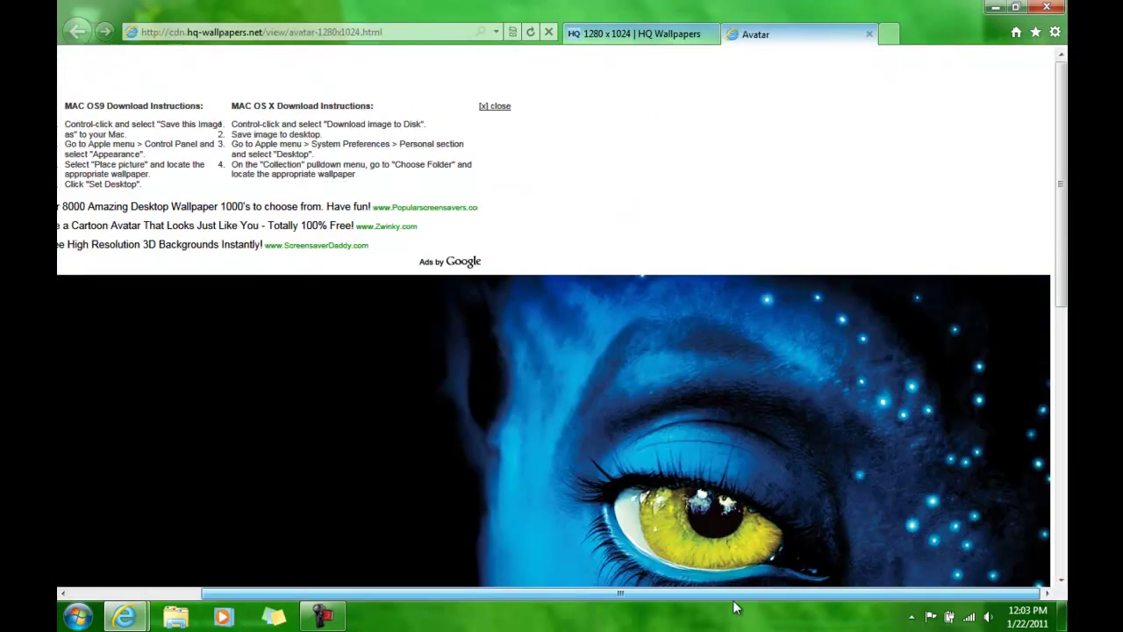
pyautogui.scroll(-6, 868, 470)
pyautogui.scroll(1, 852, 473)
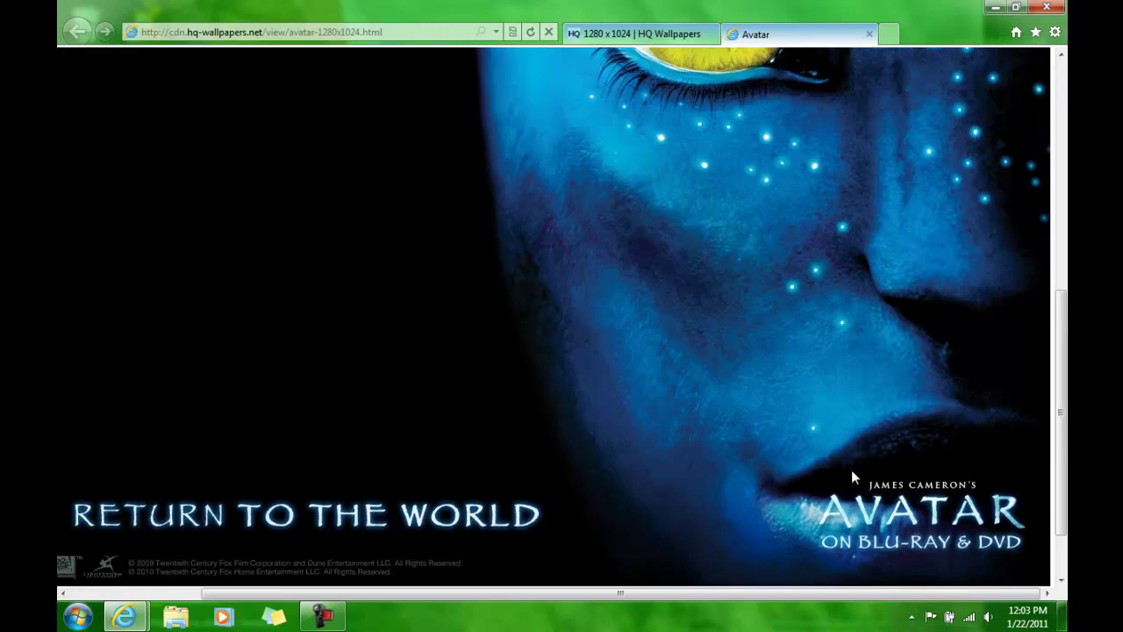
# Step: Save the Avatar wallpaper into the My Pictures movies folder
pyautogui.rightClick(691, 357)
pyautogui.click(706, 358)
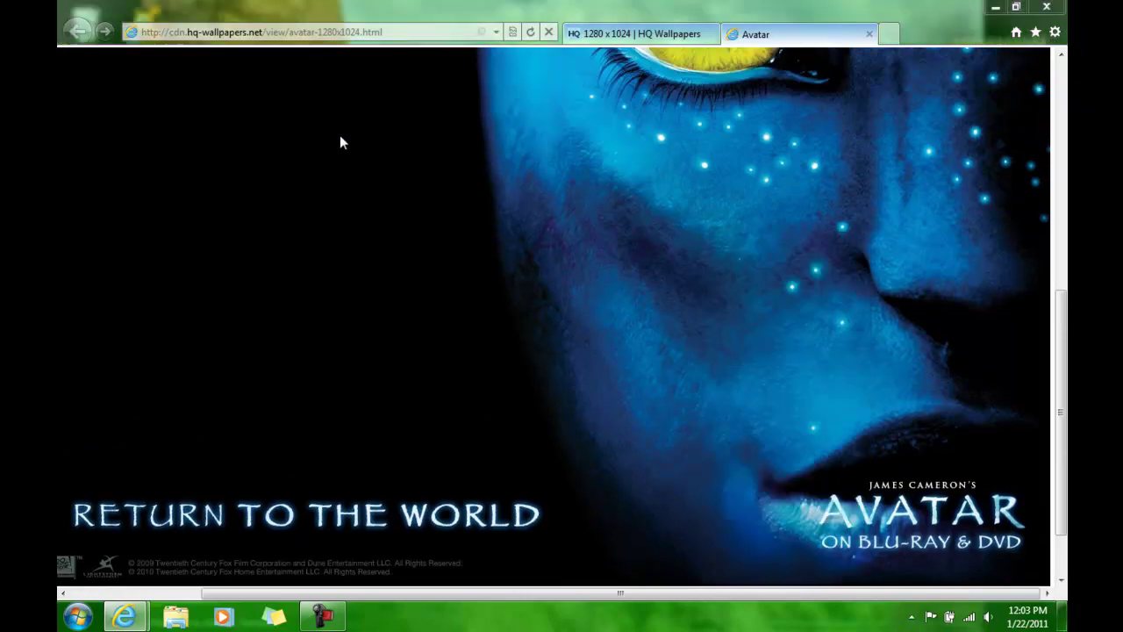
pyautogui.click(237, 254)
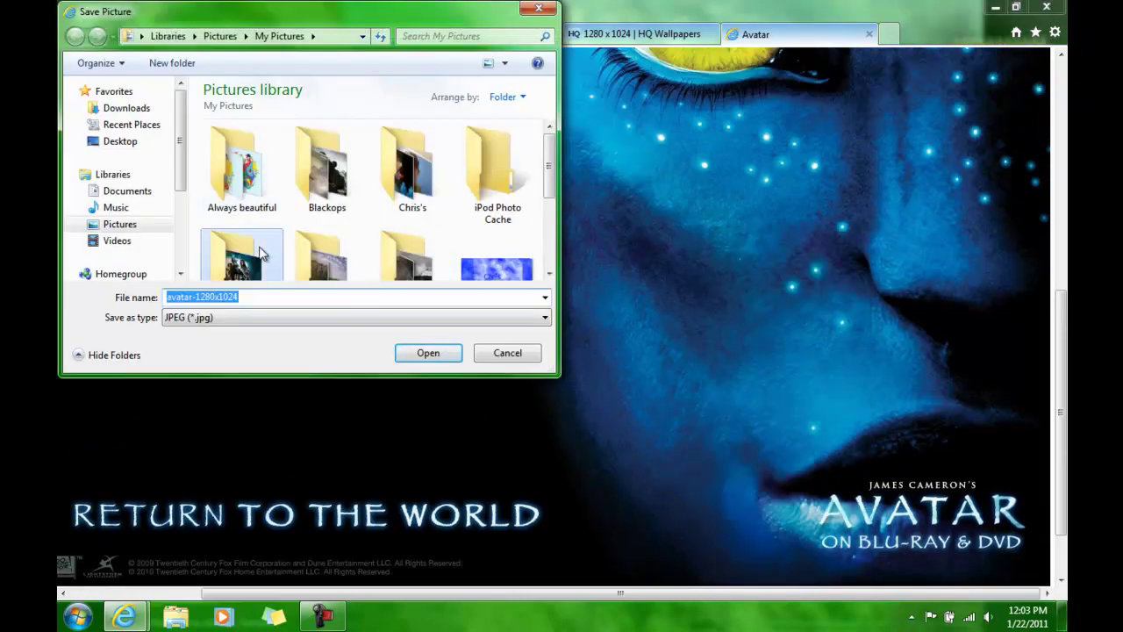
pyautogui.click(428, 353)
pyautogui.click(429, 355)
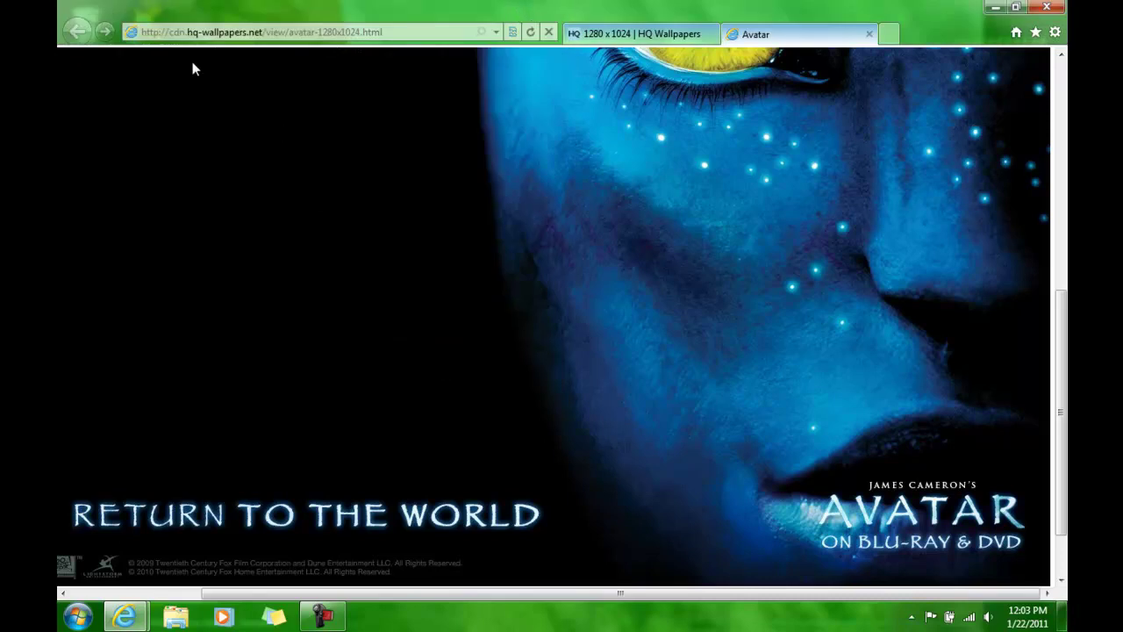
# Step: Close the Avatar page and scroll the 1280 x 1024 listing to the Shrek Forever After thumbnail
pyautogui.click(869, 35)
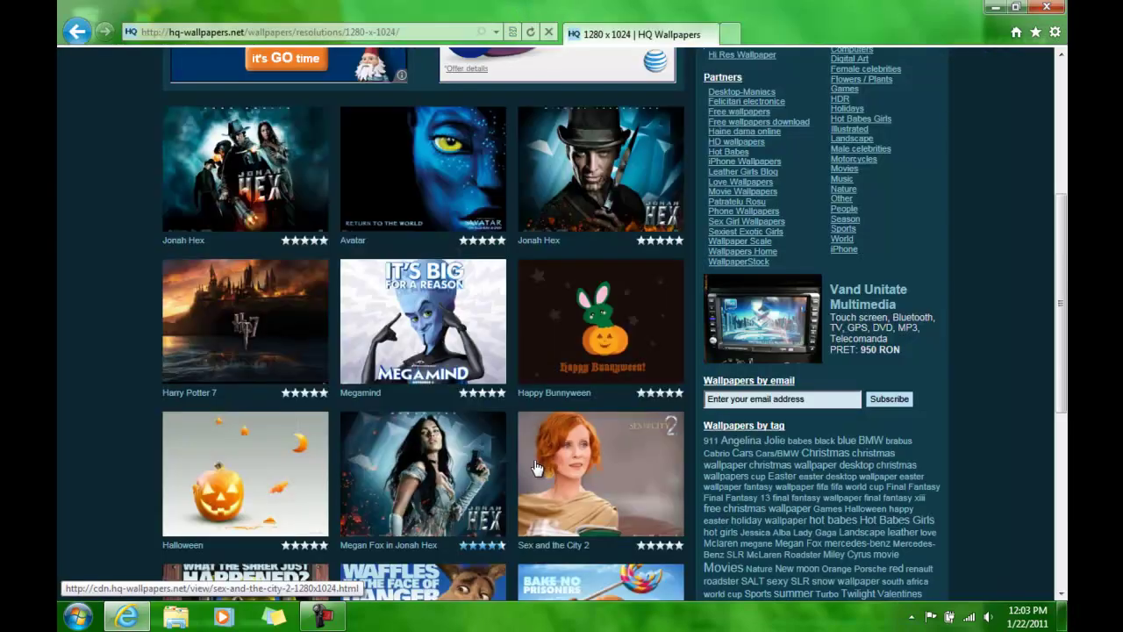
pyautogui.scroll(-3, 169, 350)
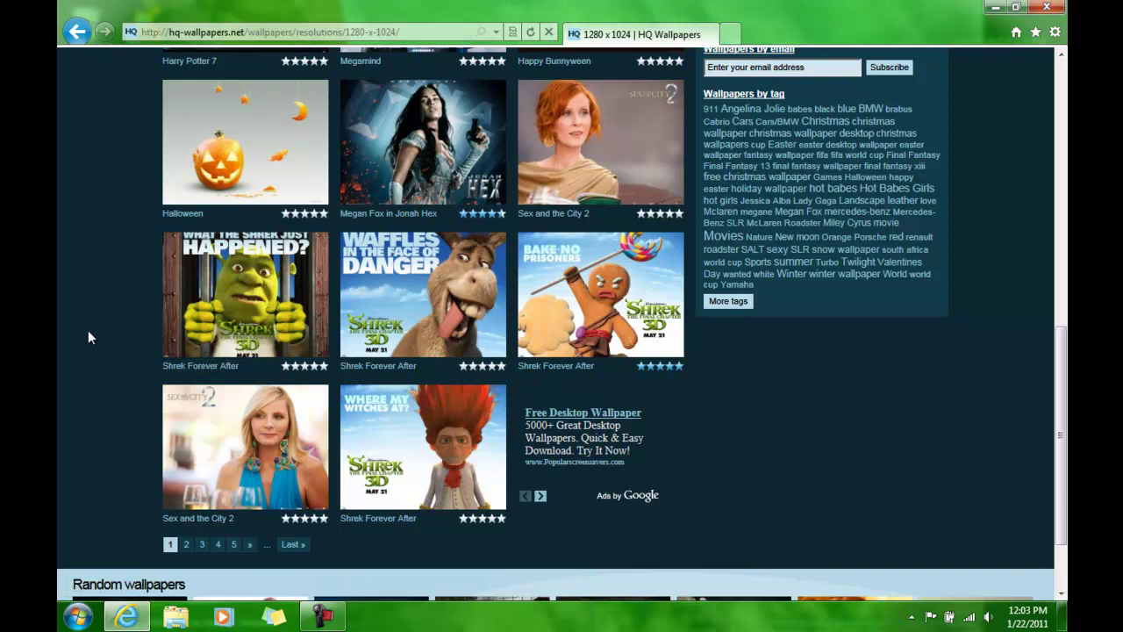
pyautogui.scroll(1, 88, 332)
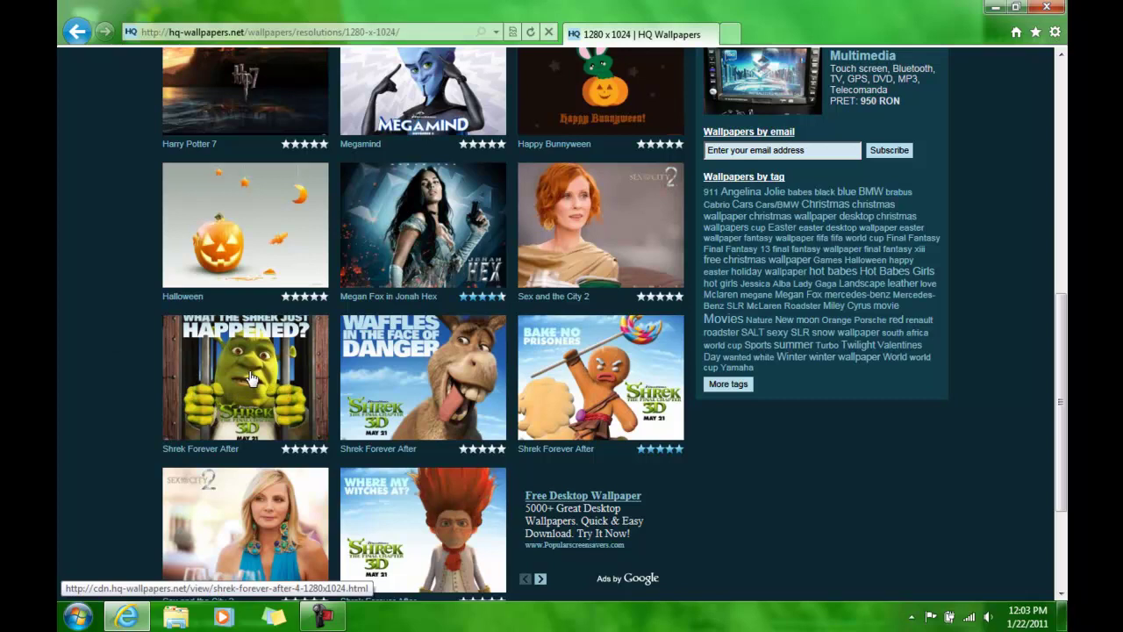
pyautogui.scroll(-2, 105, 365)
pyautogui.scroll(-1, 110, 365)
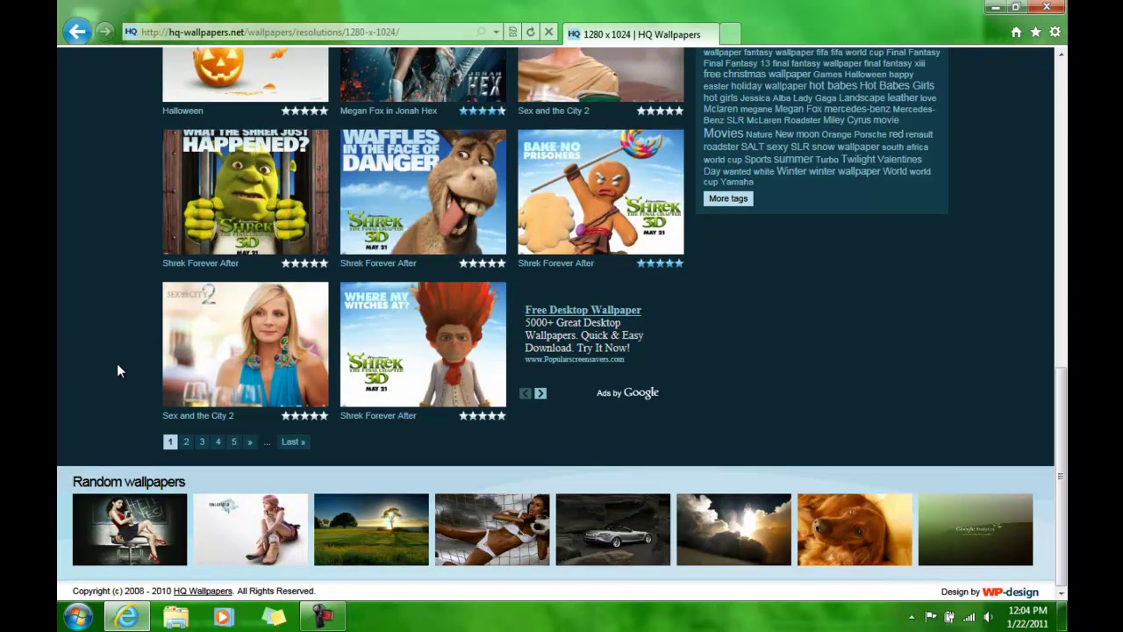
pyautogui.scroll(6, 117, 364)
pyautogui.scroll(2, 123, 358)
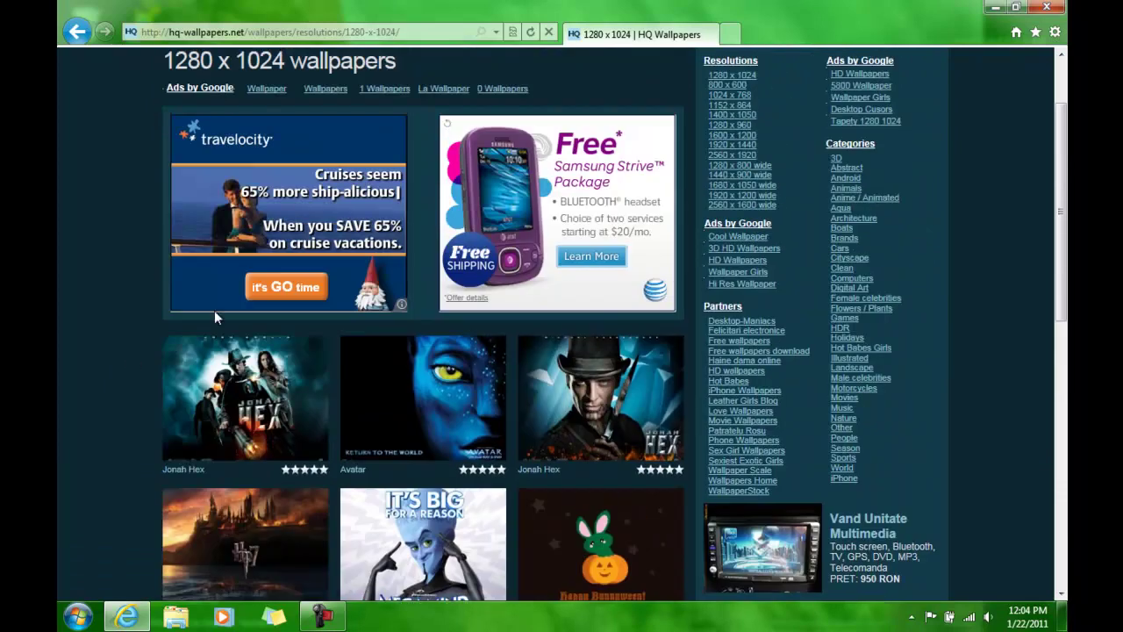
pyautogui.scroll(-4, 208, 191)
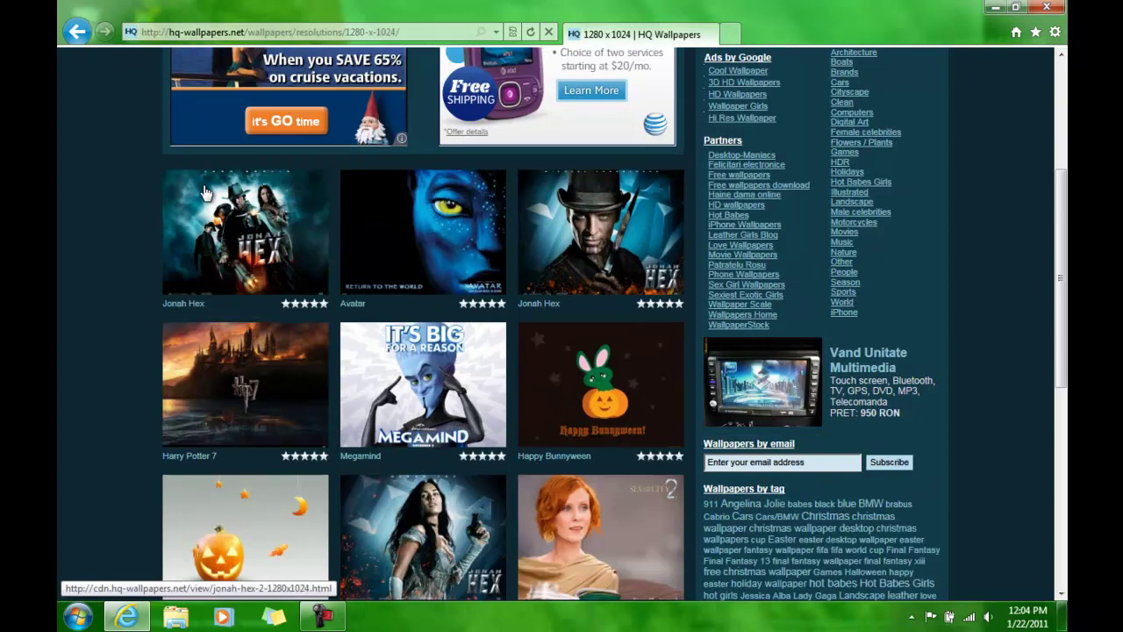
pyautogui.scroll(-1, 463, 351)
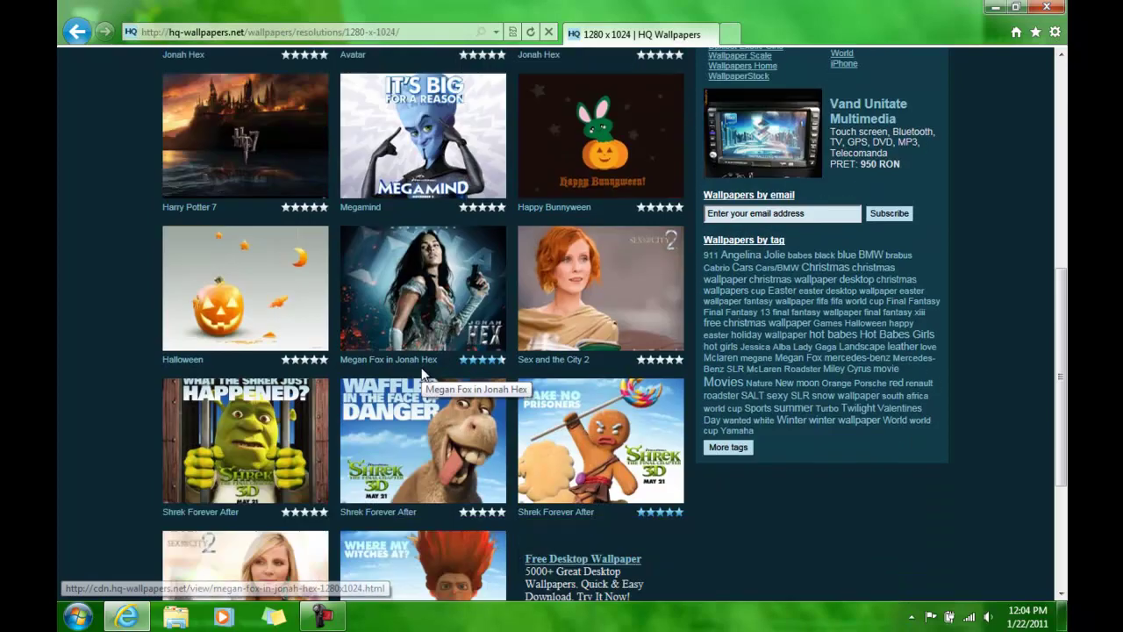
pyautogui.scroll(-1, 426, 373)
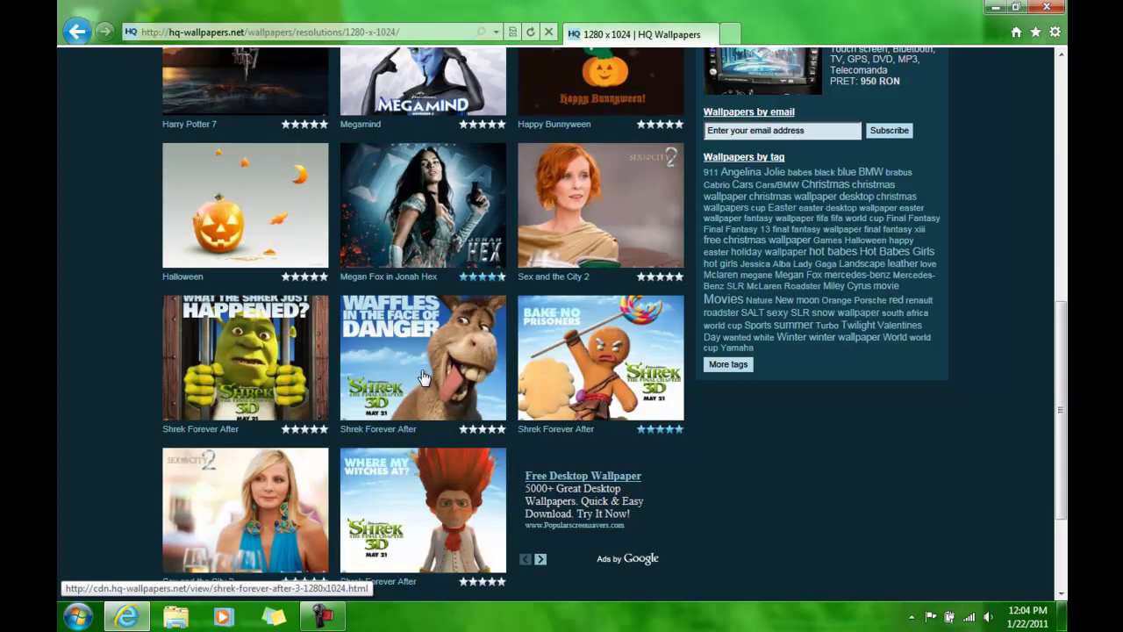
# Step: Open the gingerbread Shrek Forever After wallpaper and view it at full size
pyautogui.click(627, 379)
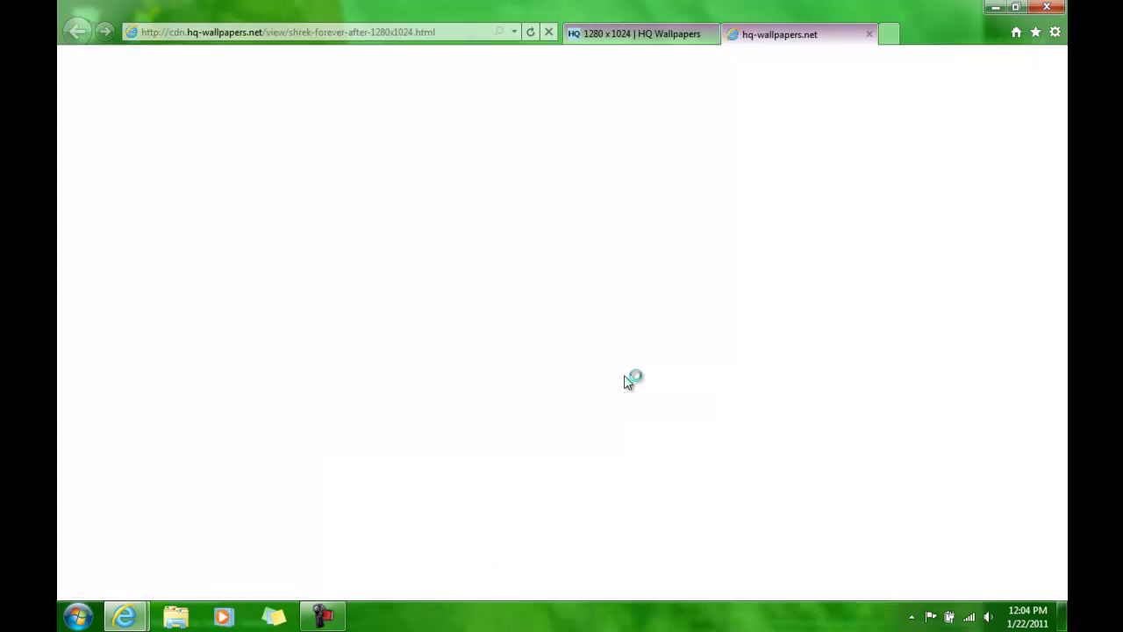
pyautogui.scroll(-2, 553, 493)
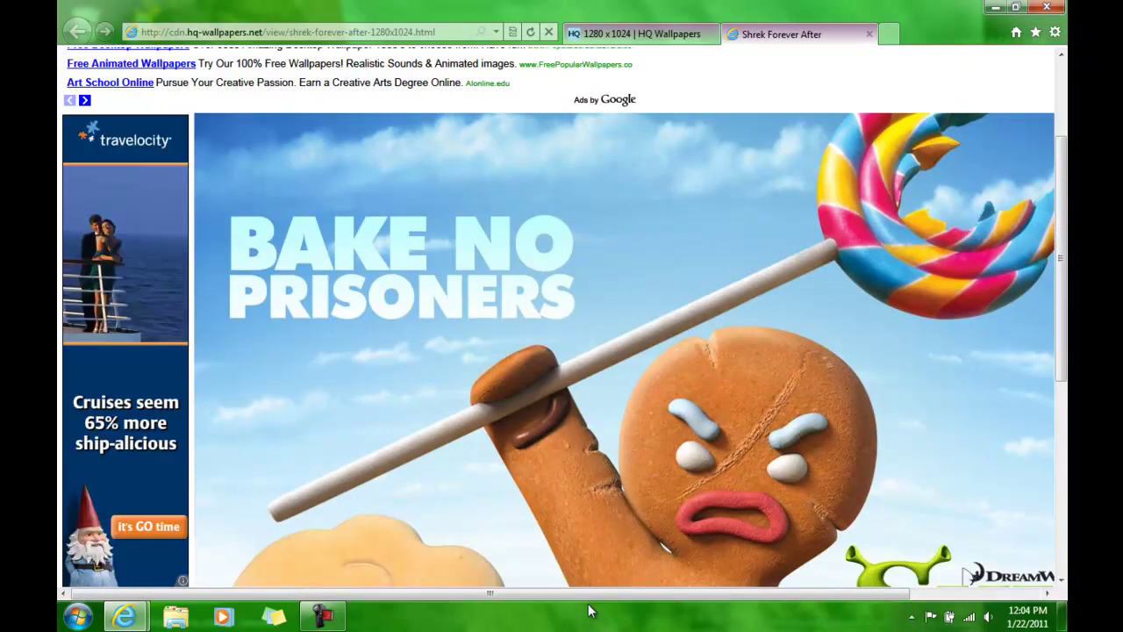
pyautogui.moveTo(603, 591); pyautogui.dragTo(739, 573)
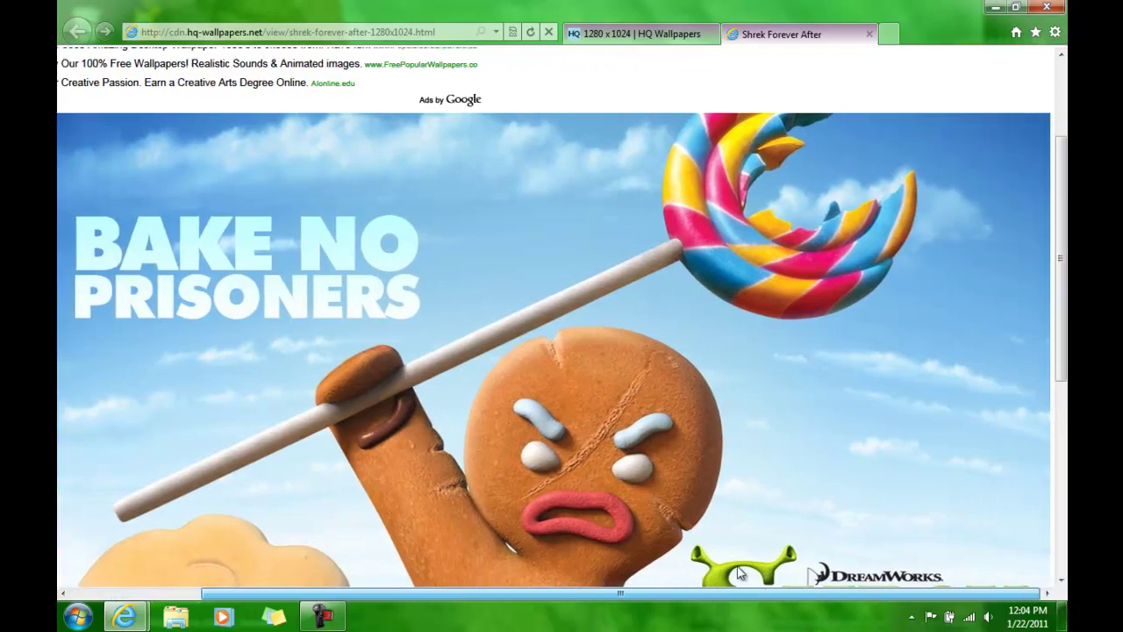
pyautogui.scroll(-5, 678, 469)
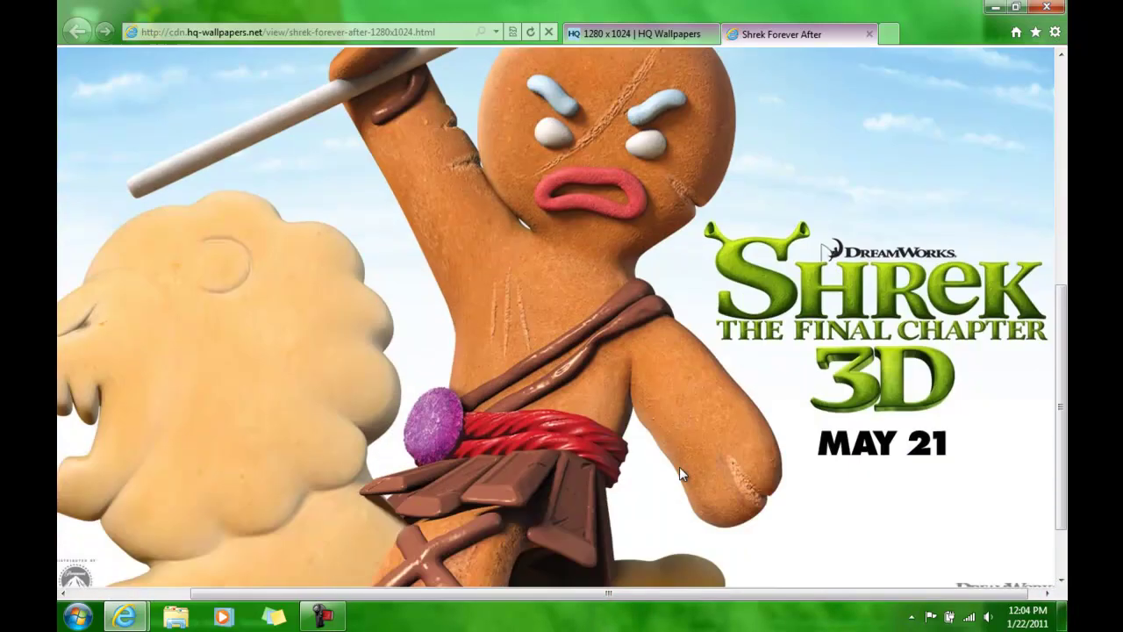
pyautogui.scroll(5, 679, 466)
# Step: Save the Shrek image as shrek-forever-after-1280x1024 and close its page
pyautogui.rightClick(613, 372)
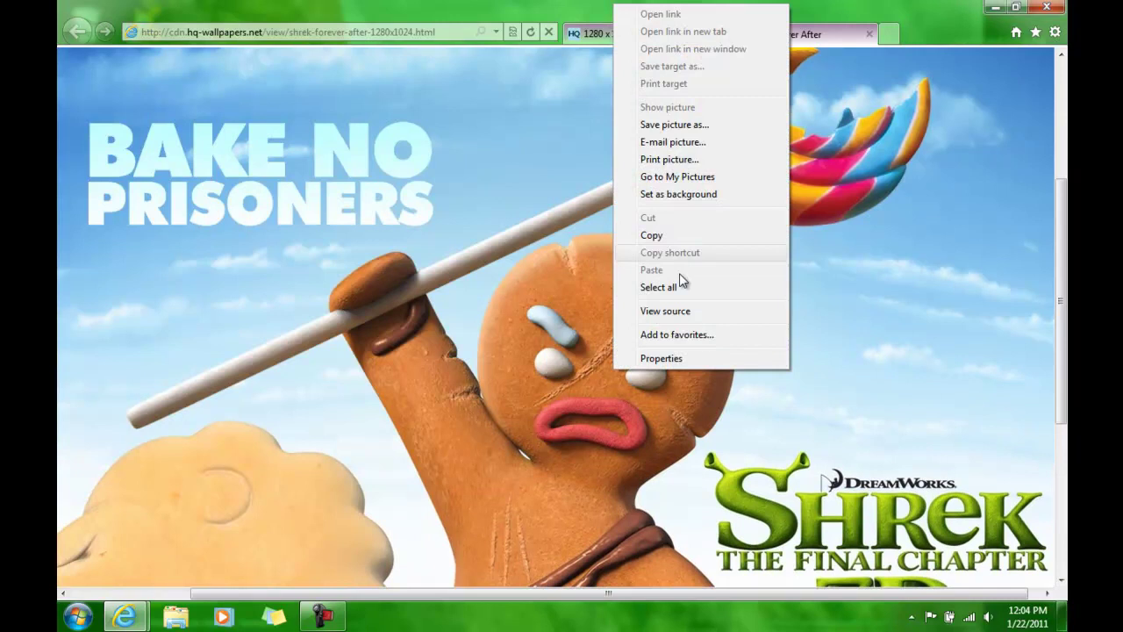
pyautogui.click(693, 124)
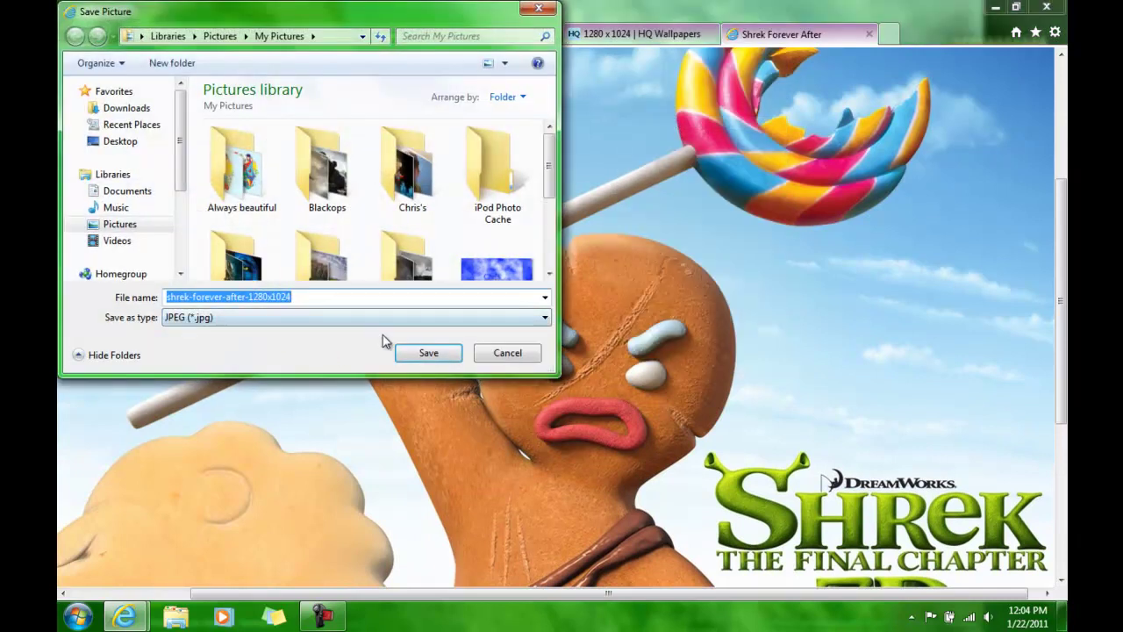
pyautogui.click(449, 355)
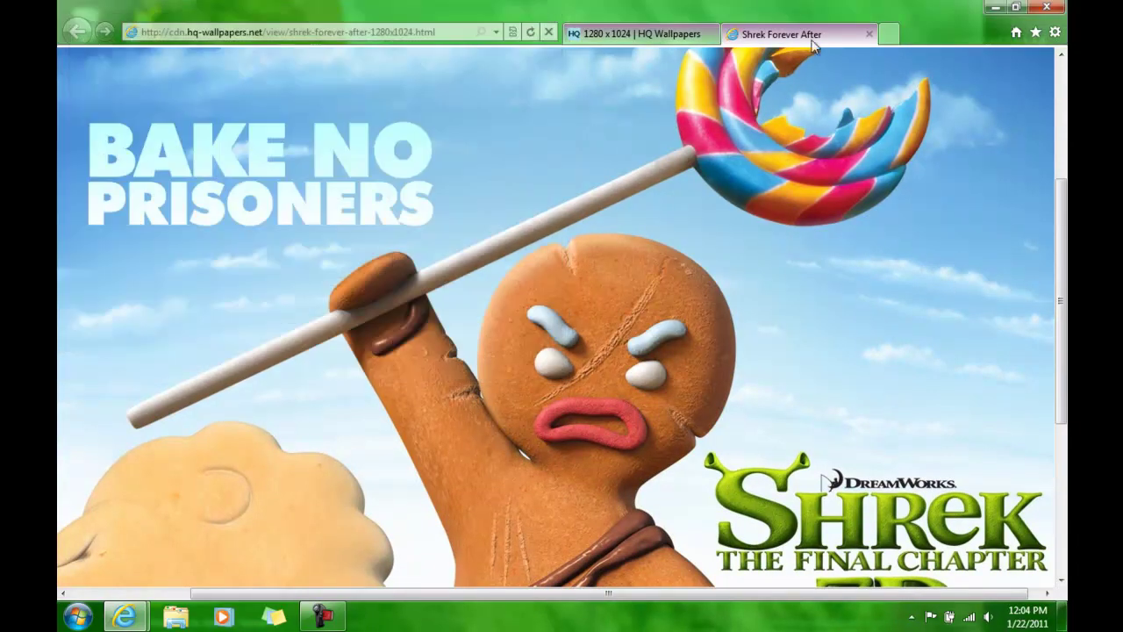
pyautogui.click(869, 36)
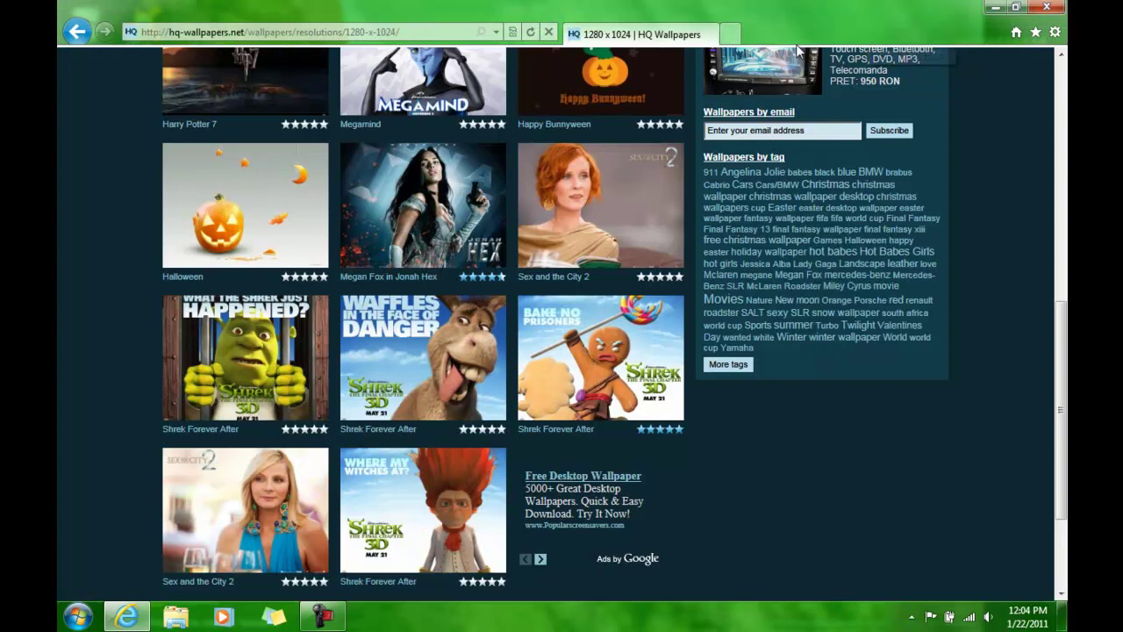
# Step: Close Internet Explorer and open Personalization's Desktop Background picture location list
pyautogui.click(1046, 7)
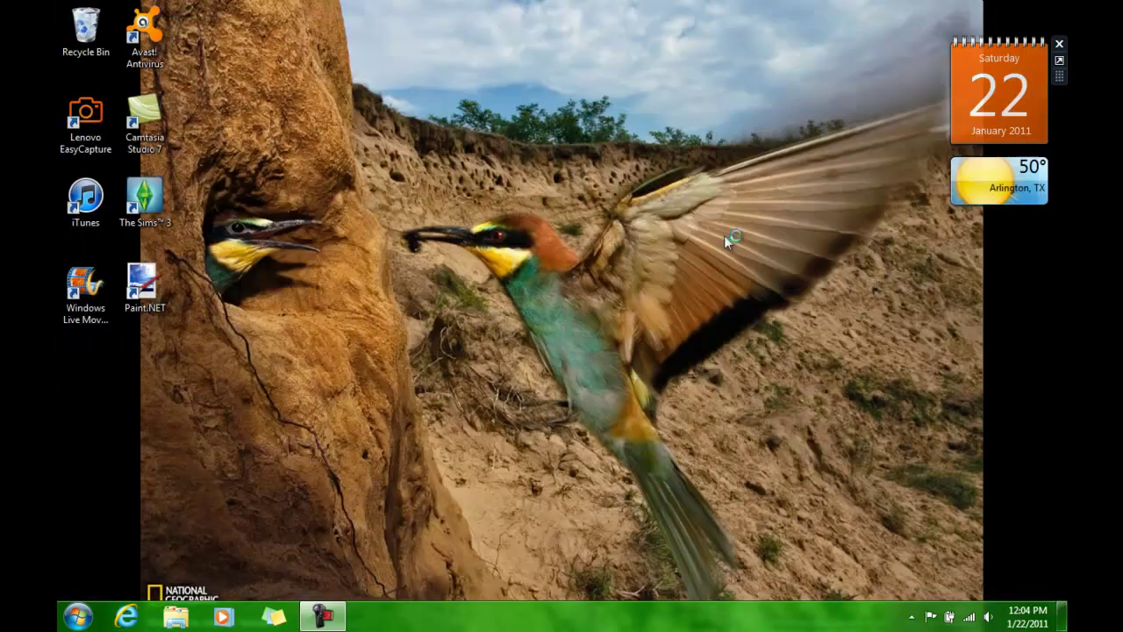
pyautogui.rightClick(547, 257)
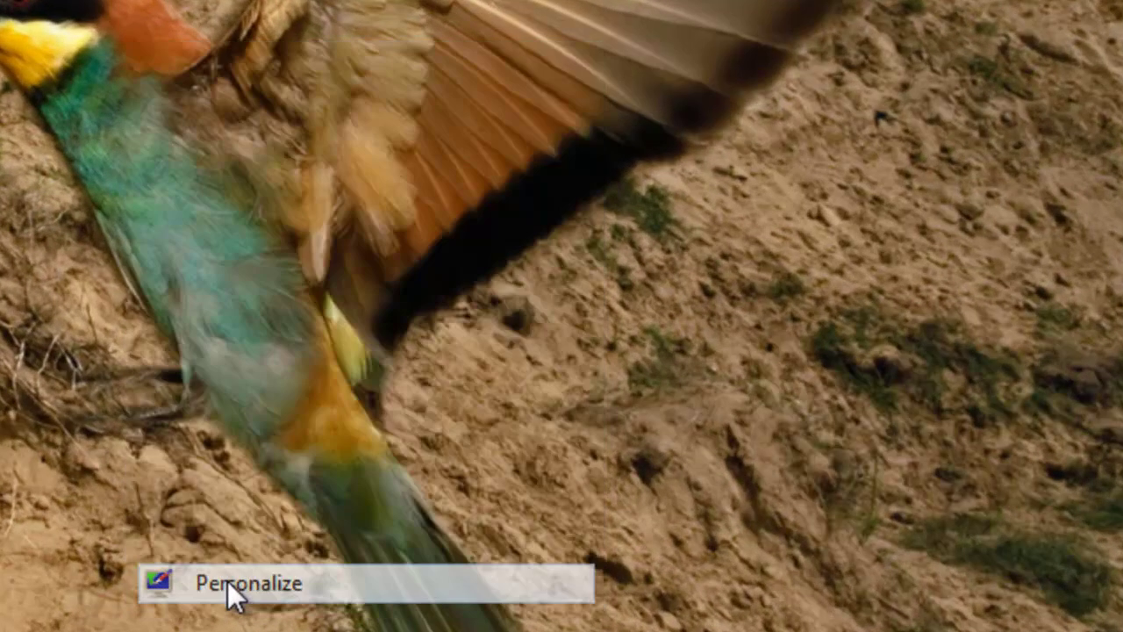
pyautogui.click(590, 496)
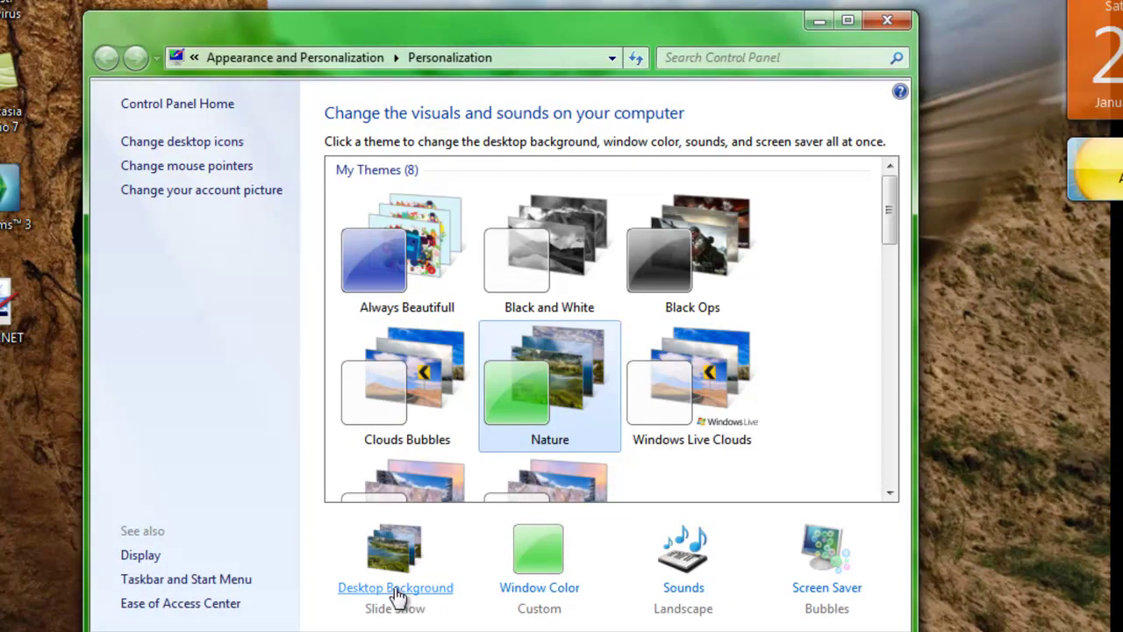
pyautogui.click(410, 618)
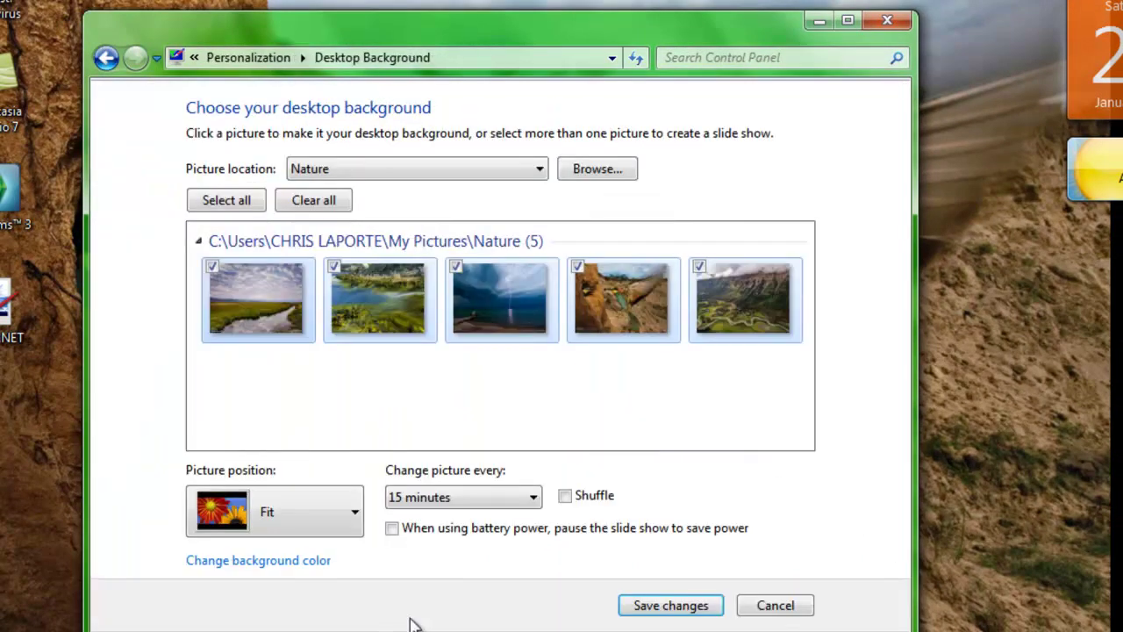
pyautogui.click(475, 160)
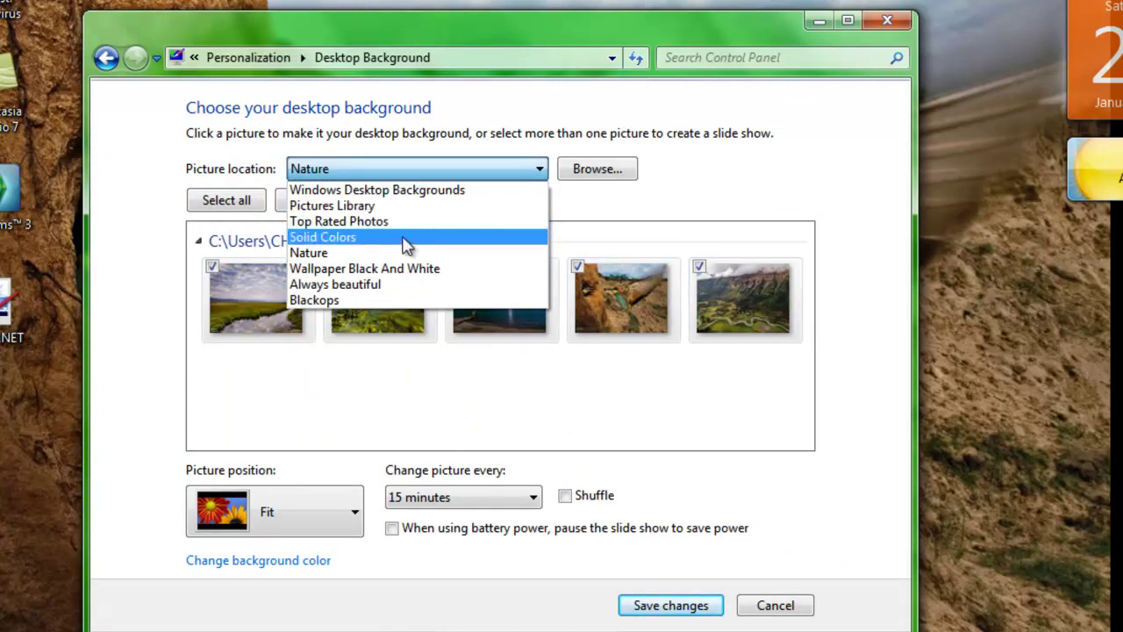
# Step: Preview My Pictures\movies as the background picture location, then close the window unsaved
pyautogui.click(572, 167)
pyautogui.click(572, 167)
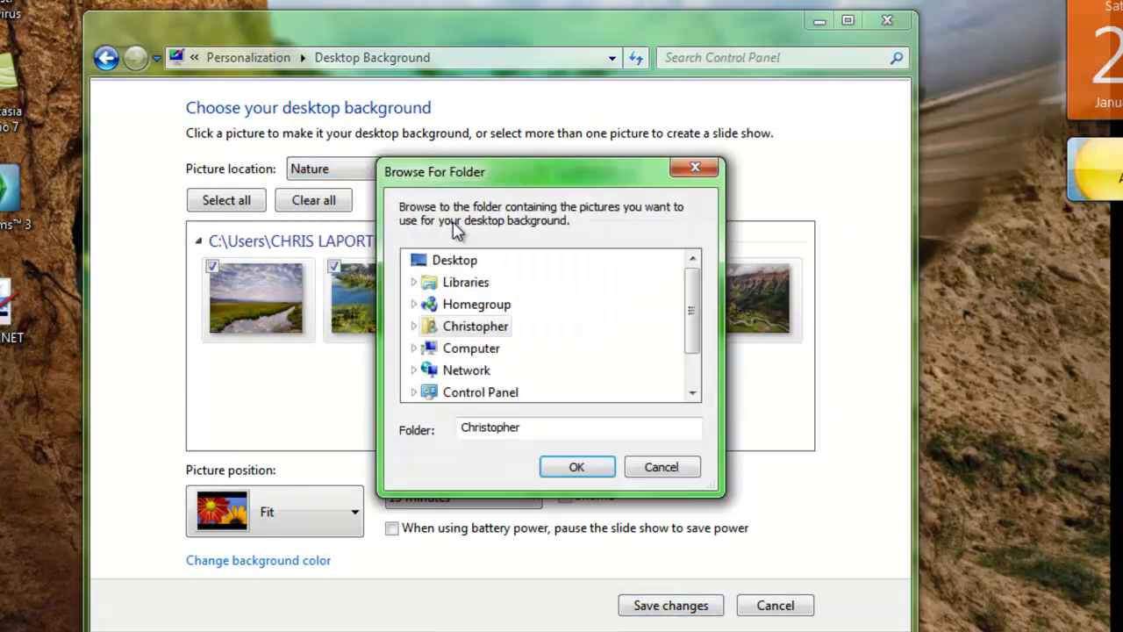
pyautogui.doubleClick(465, 282)
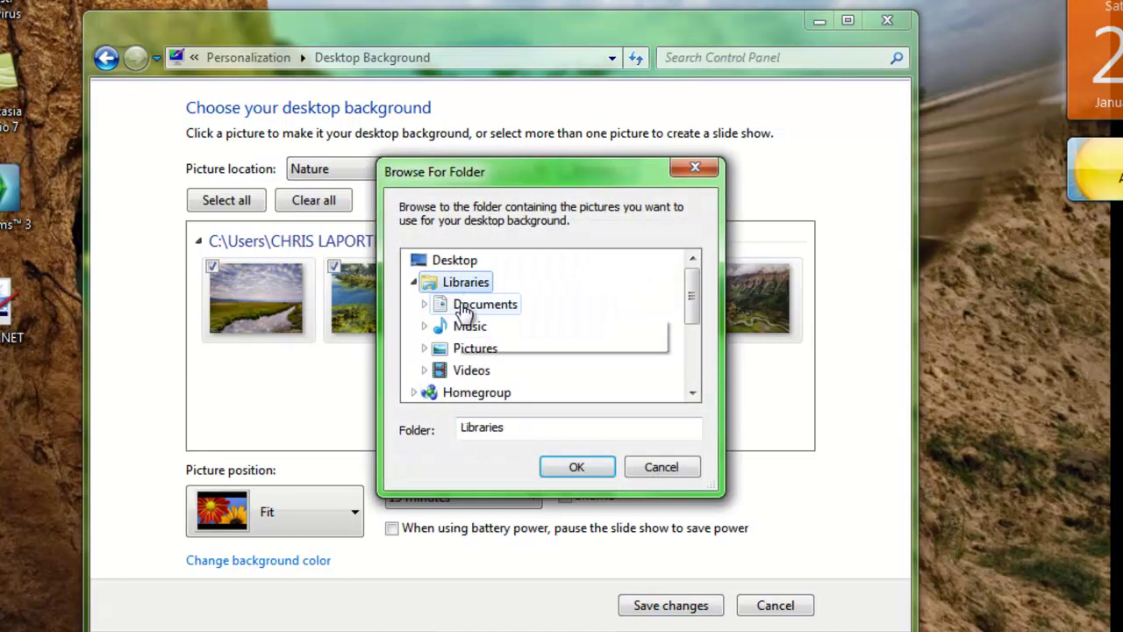
pyautogui.doubleClick(481, 350)
pyautogui.scroll(-1, 506, 348)
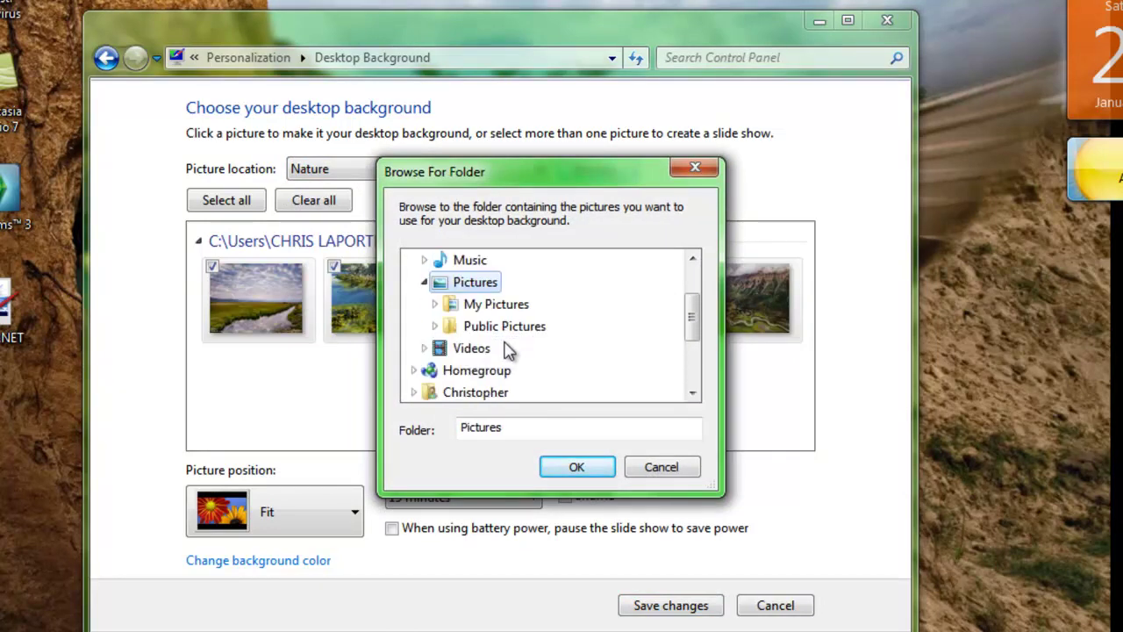
pyautogui.doubleClick(471, 303)
pyautogui.scroll(-1, 518, 372)
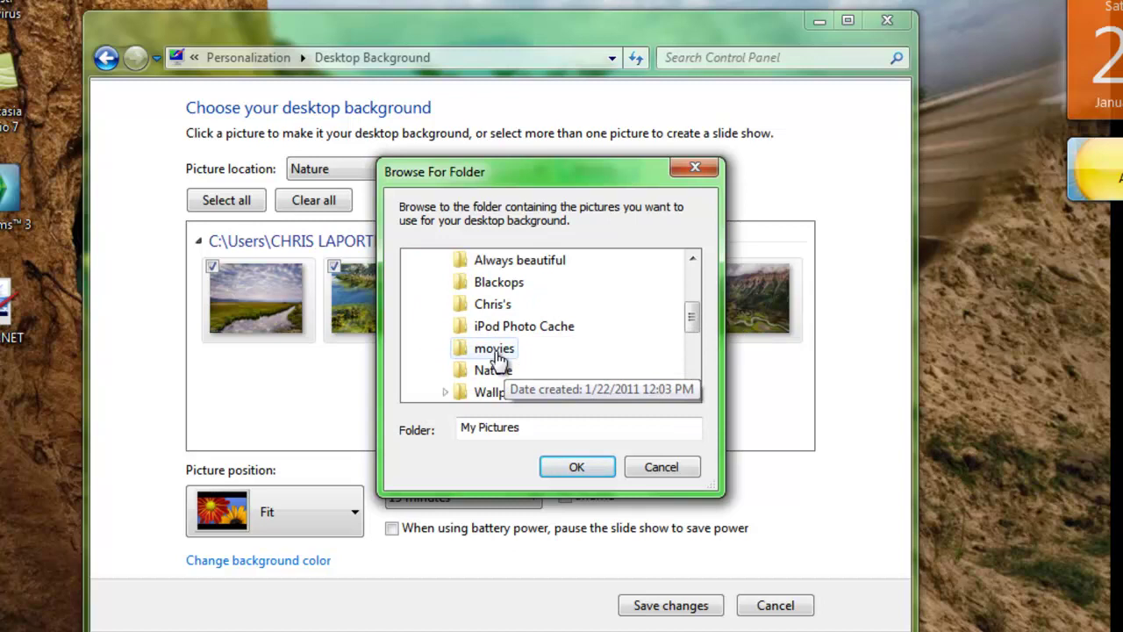
pyautogui.click(496, 349)
pyautogui.click(602, 466)
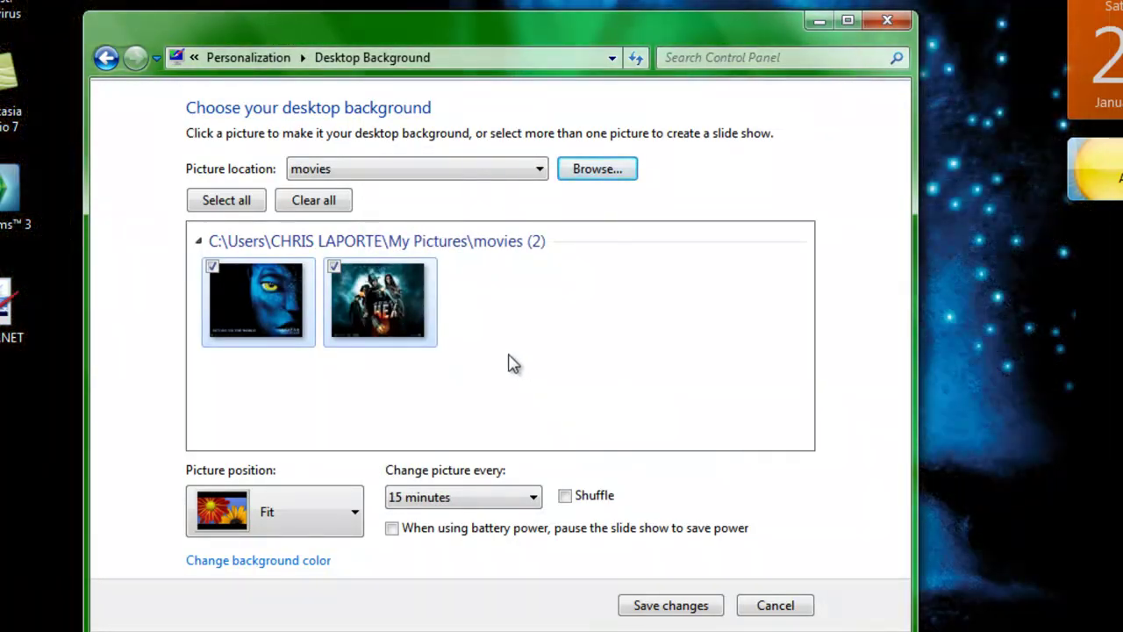
pyautogui.click(880, 24)
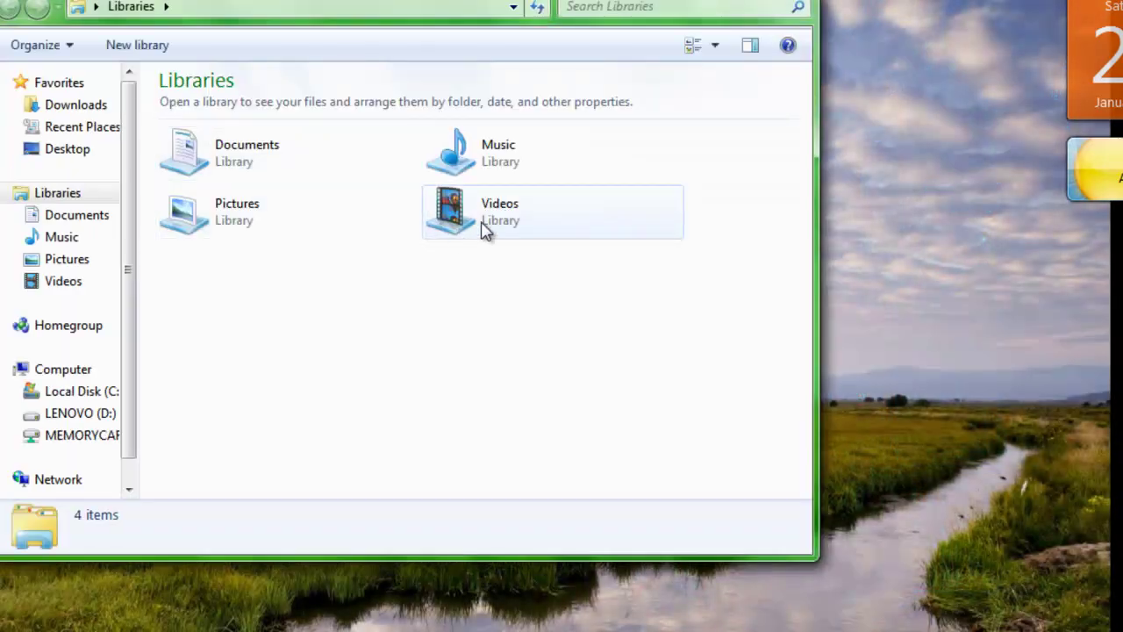
# Step: Drag the Shrek poster image from the Pictures library into the movies folder
pyautogui.doubleClick(359, 218)
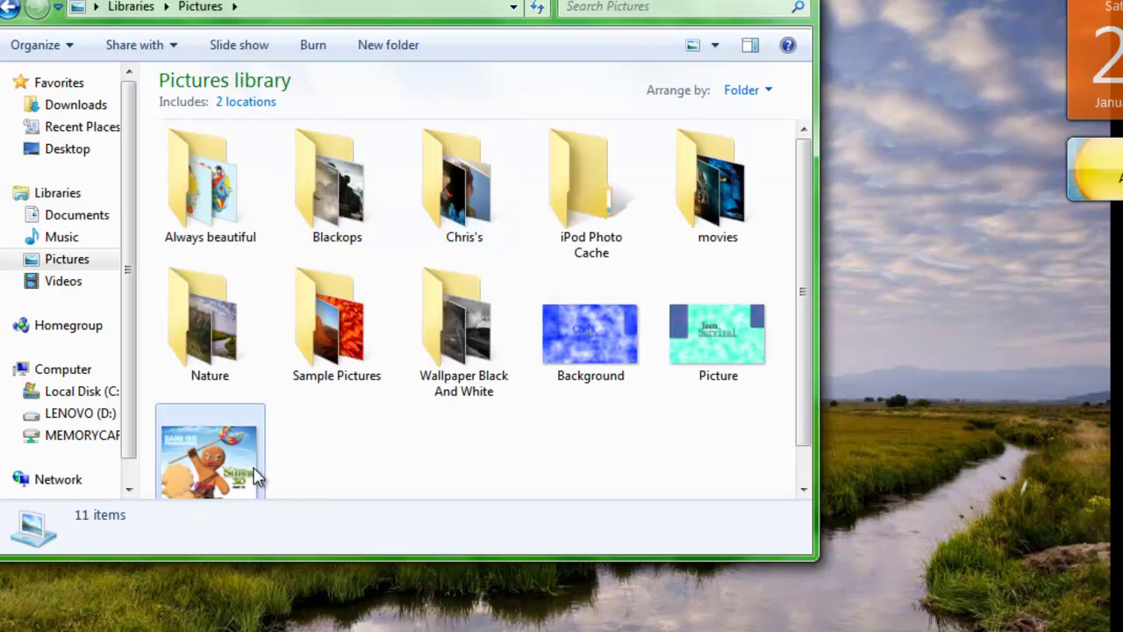
pyautogui.moveTo(254, 474); pyautogui.dragTo(718, 189)
# Step: From the desktop, open Personalization's Desktop Background settings
pyautogui.press('super+d')
pyautogui.rightClick(455, 160)
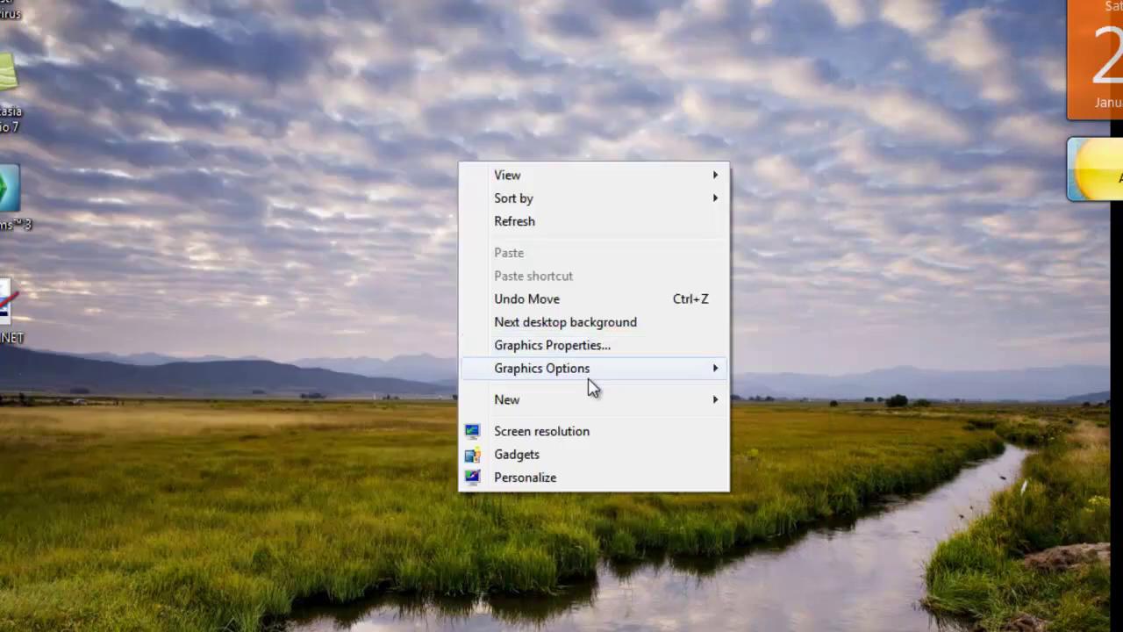
pyautogui.click(564, 477)
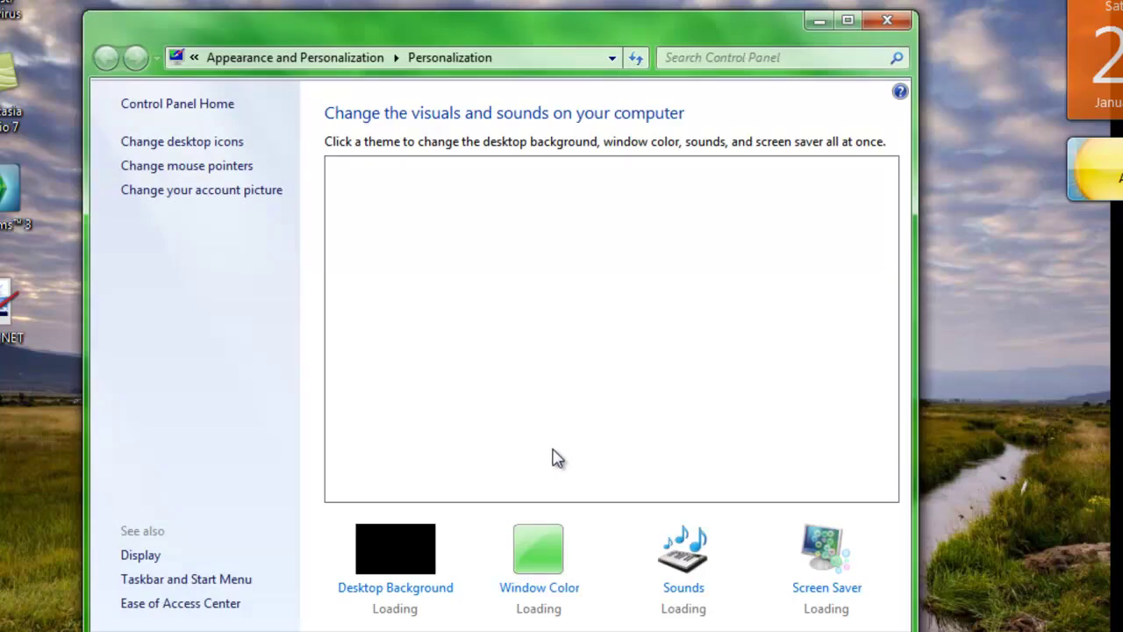
pyautogui.click(376, 572)
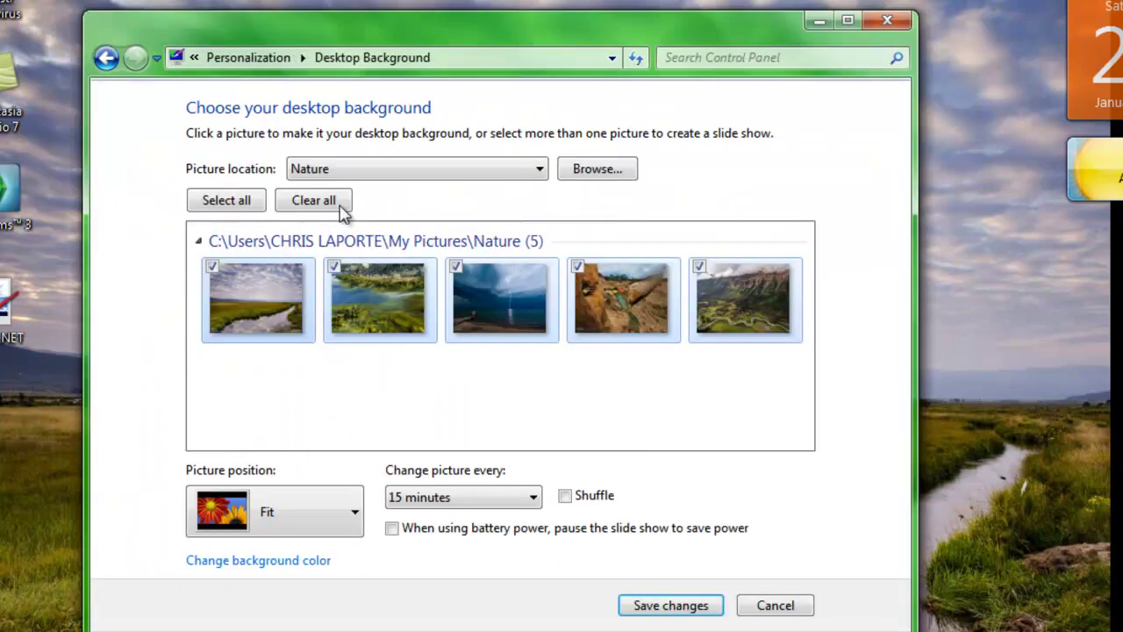
# Step: Set the picture location to Libraries > Pictures > My Pictures > movies
pyautogui.click(625, 172)
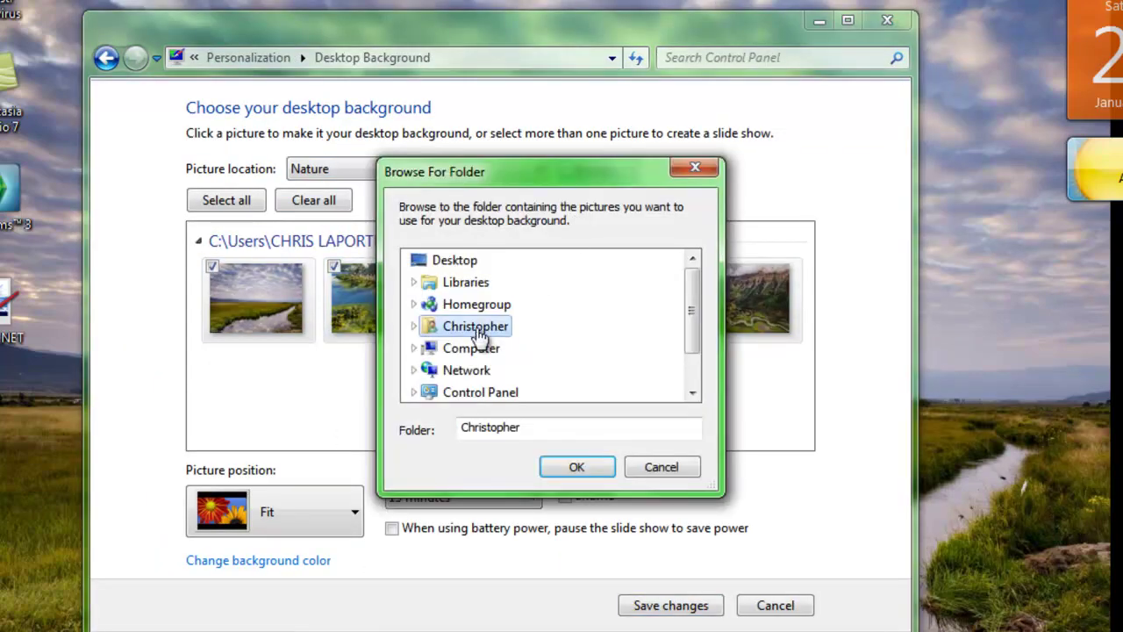
pyautogui.doubleClick(451, 282)
pyautogui.scroll(-1, 491, 293)
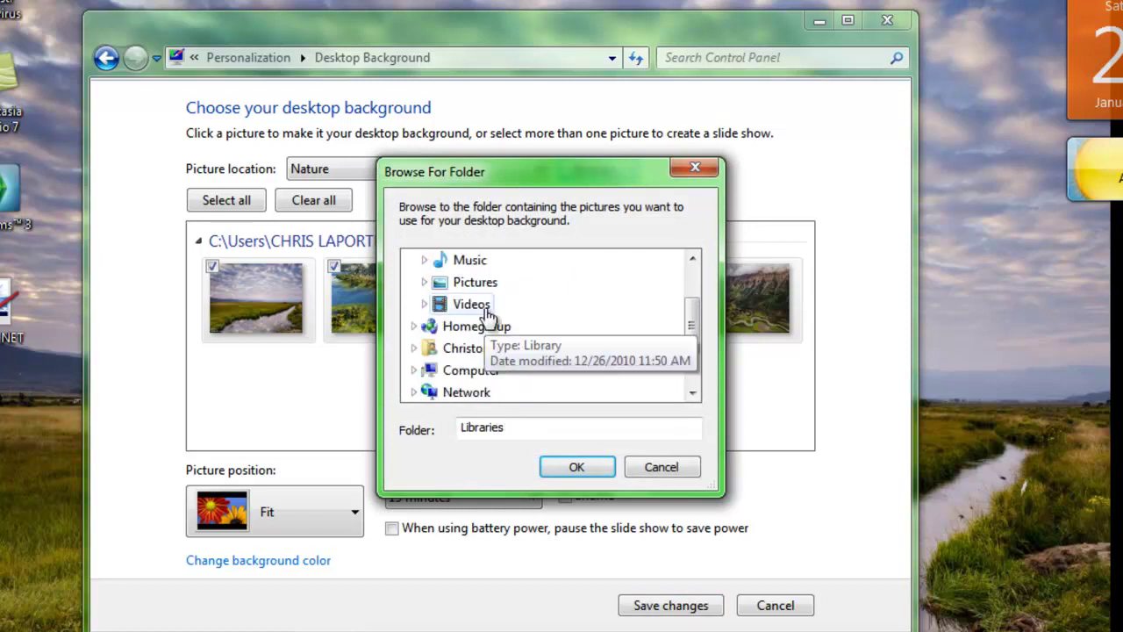
pyautogui.scroll(1, 482, 274)
pyautogui.doubleClick(500, 350)
pyautogui.scroll(-1, 499, 347)
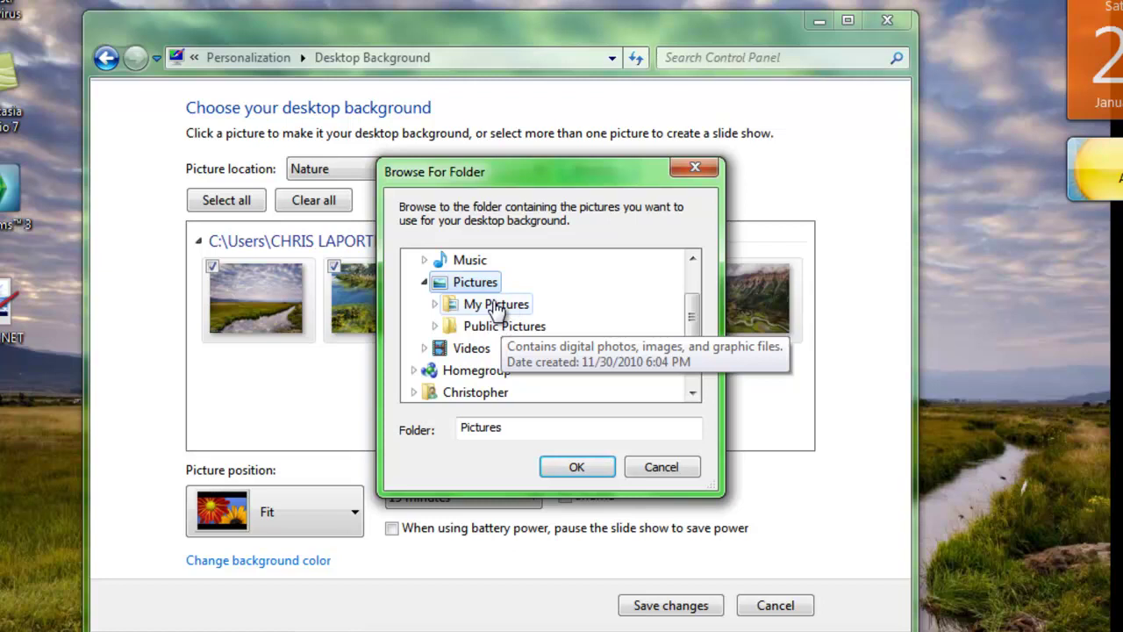
pyautogui.click(496, 309)
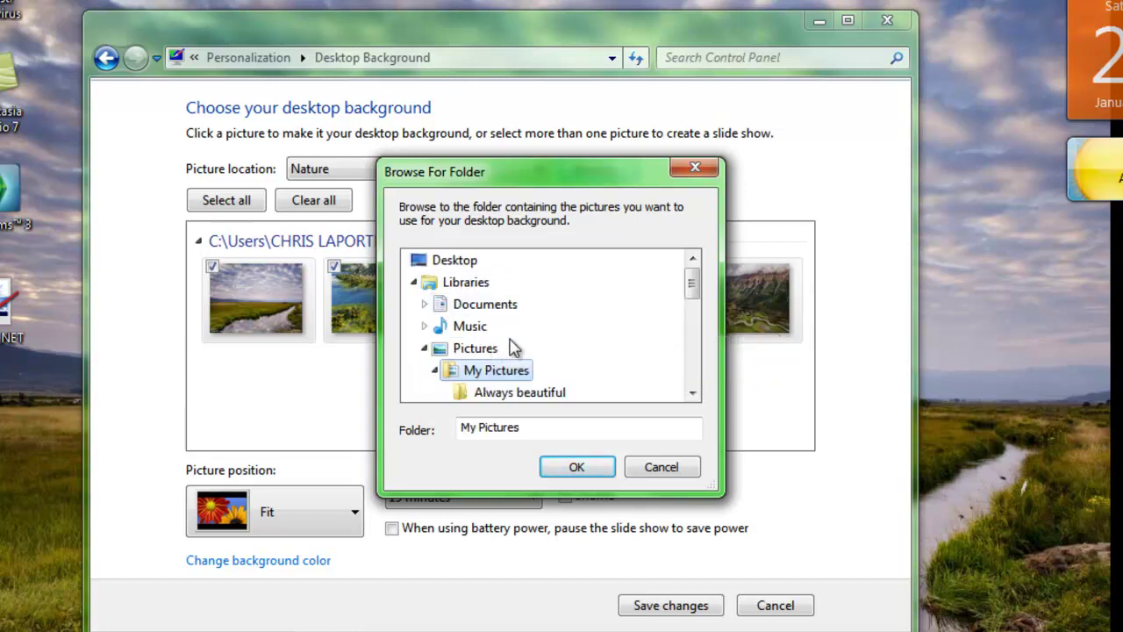
pyautogui.scroll(-2, 514, 346)
pyautogui.click(507, 348)
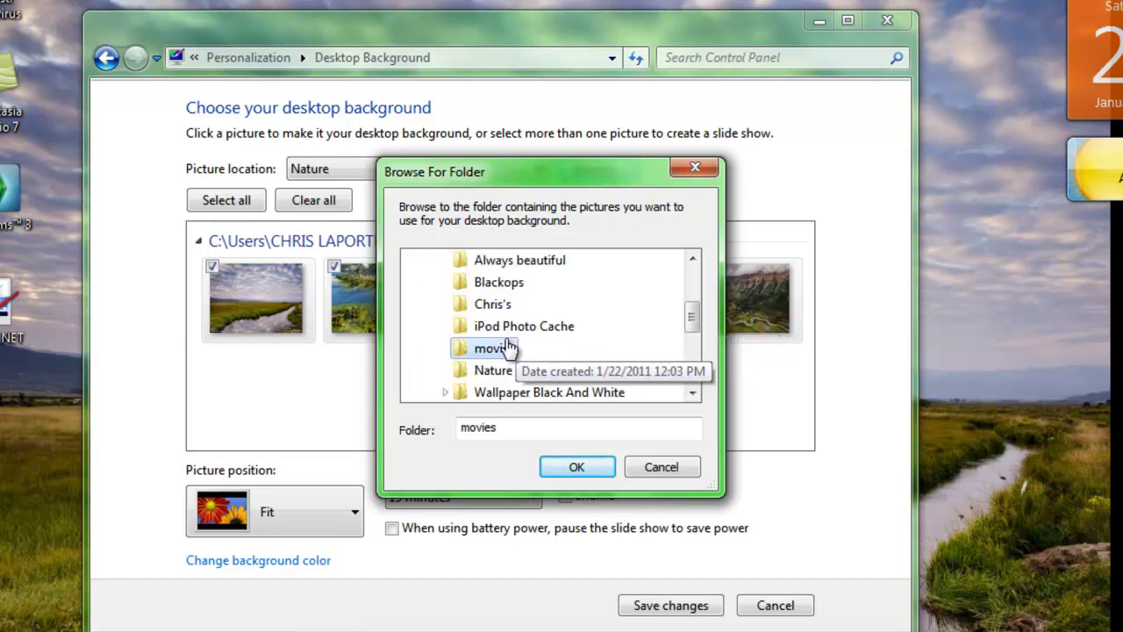
pyautogui.click(587, 472)
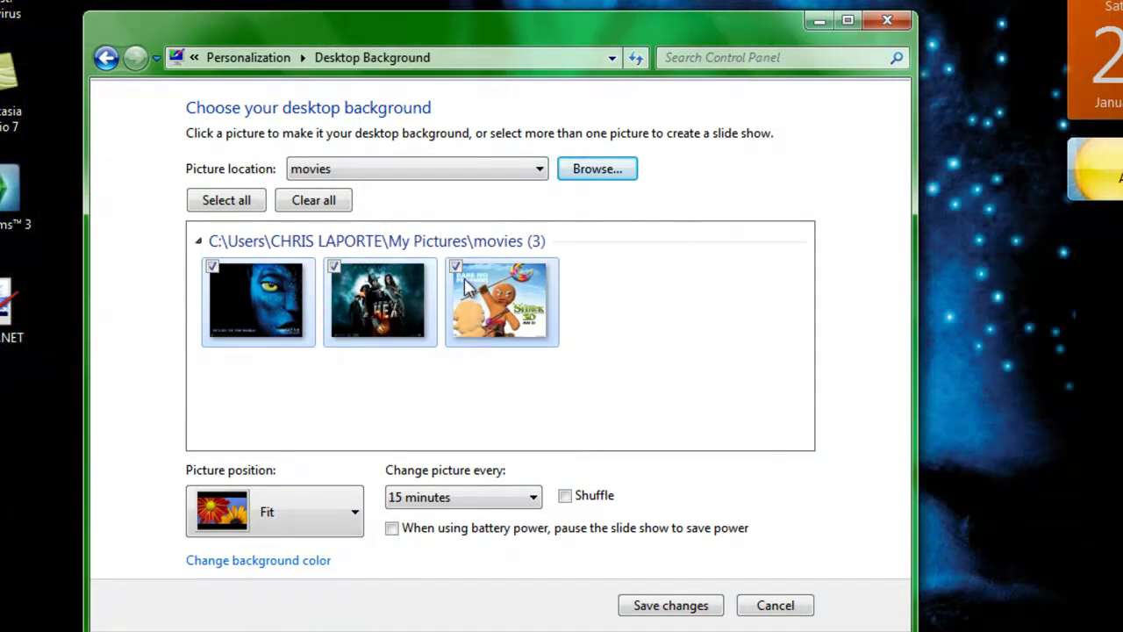
# Step: Try the Fill picture position, then set the position back to Fit
pyautogui.click(295, 523)
pyautogui.click(768, 509)
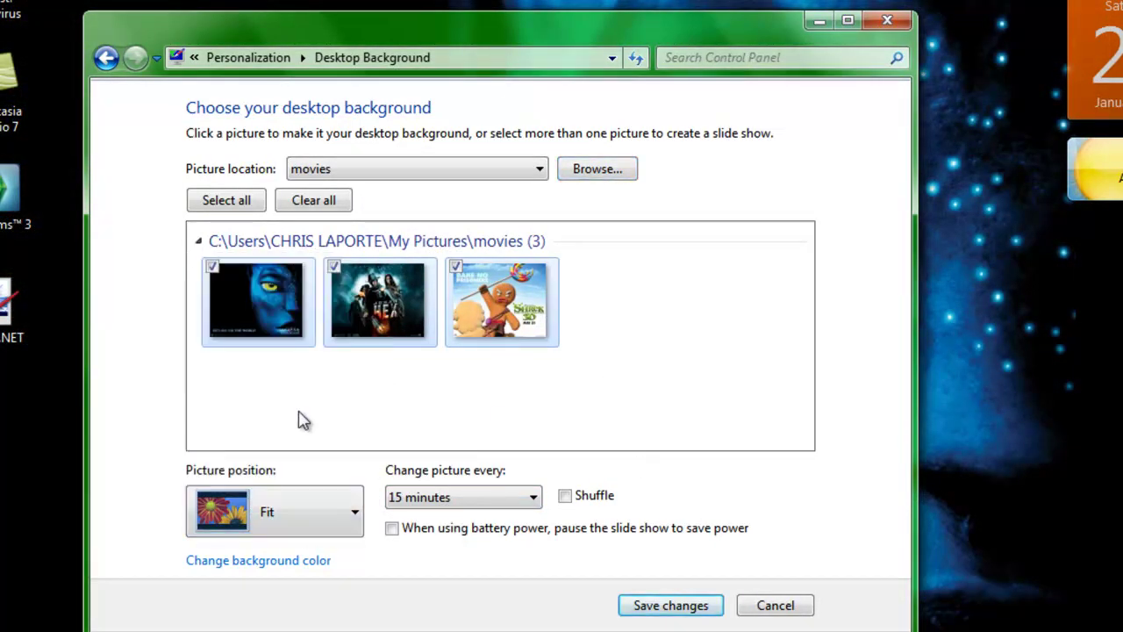
pyautogui.click(294, 515)
pyautogui.click(326, 289)
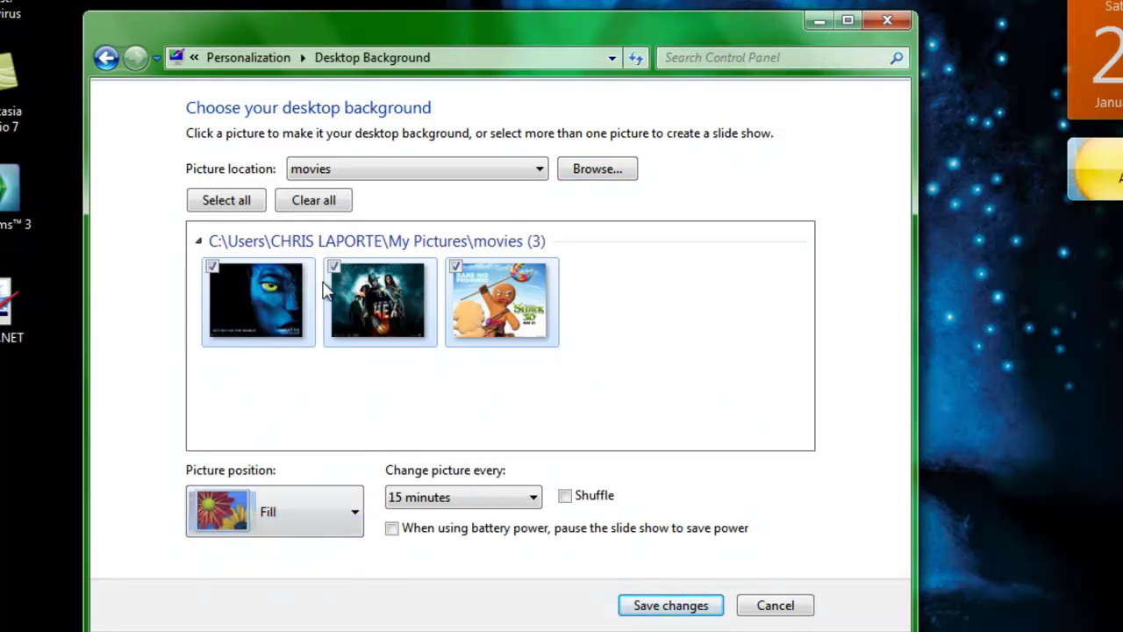
pyautogui.click(339, 499)
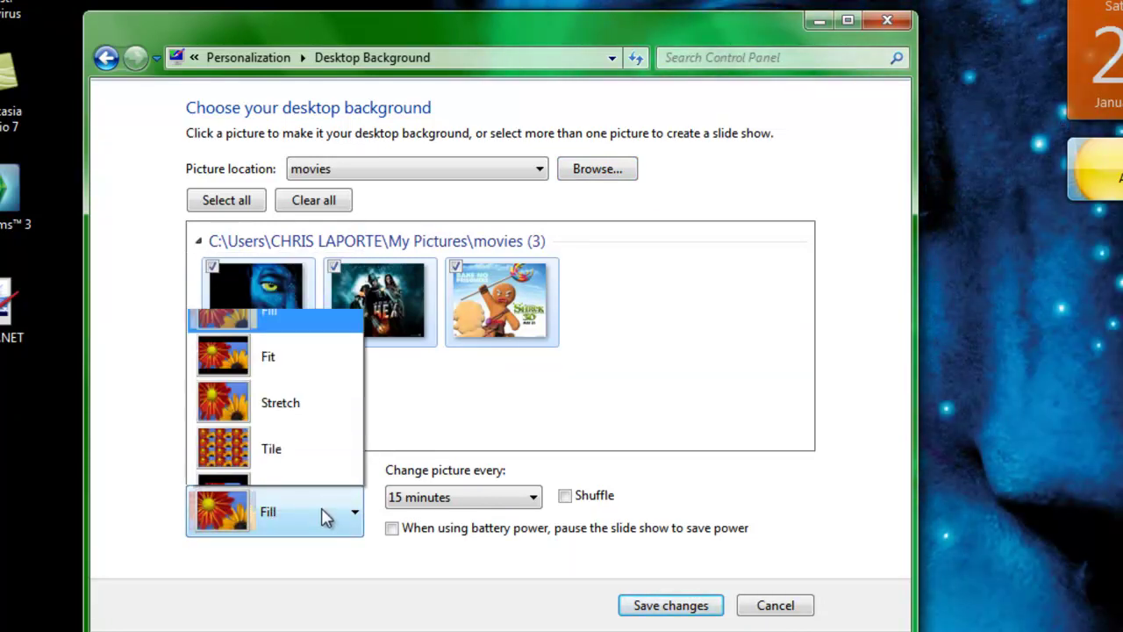
pyautogui.click(305, 311)
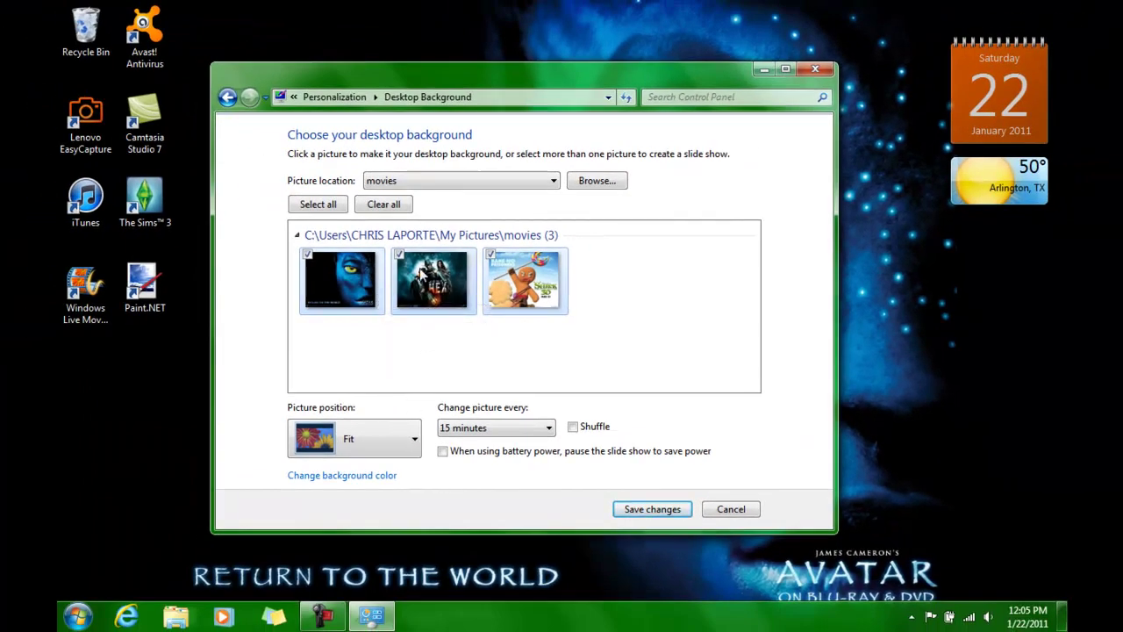
# Step: Preview the middle picture, Shrek and Avatar individually as the wallpaper
pyautogui.click(468, 294)
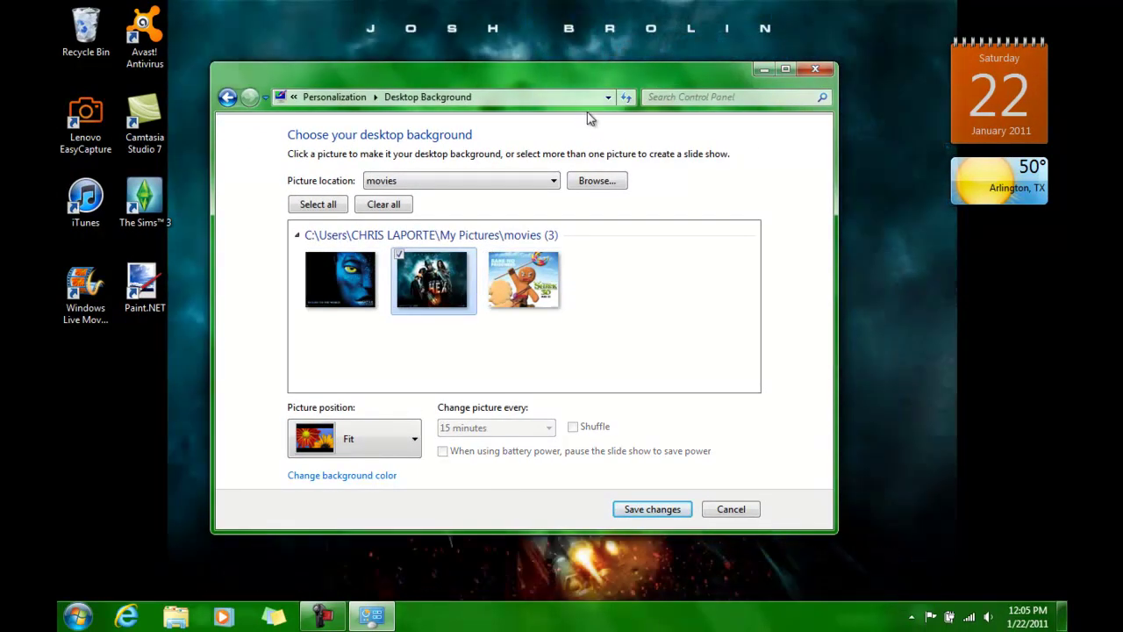
pyautogui.moveTo(589, 114); pyautogui.dragTo(632, 448)
pyautogui.moveTo(643, 386); pyautogui.dragTo(617, 65)
pyautogui.click(501, 277)
pyautogui.click(331, 288)
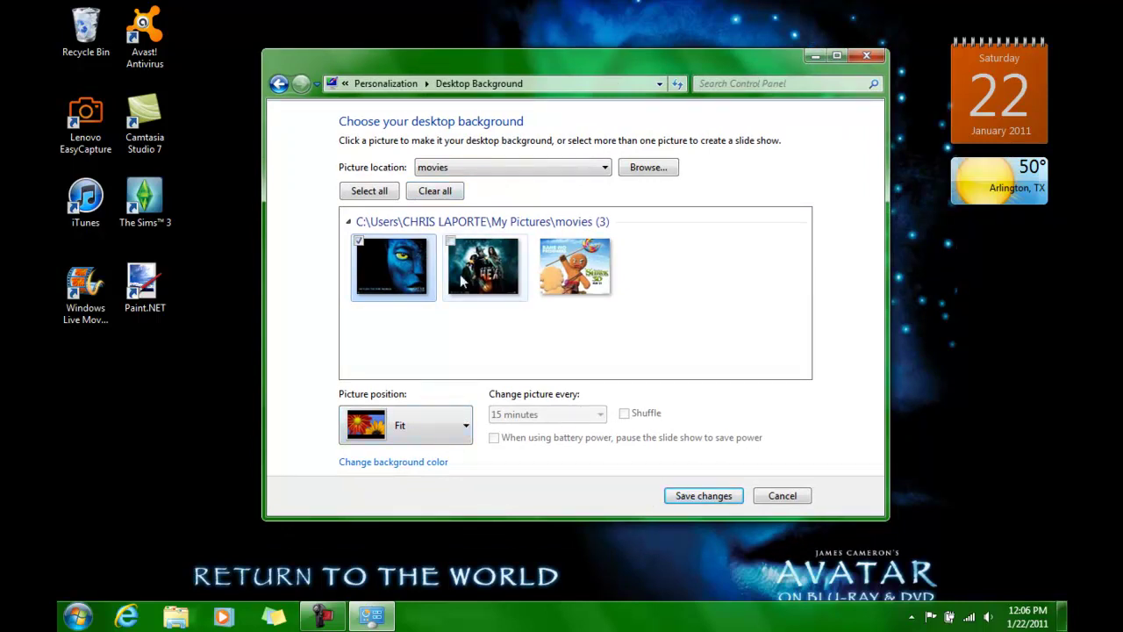
# Step: Select all three pictures, change pictures every 30 seconds, and save the changes
pyautogui.click(371, 190)
pyautogui.click(570, 415)
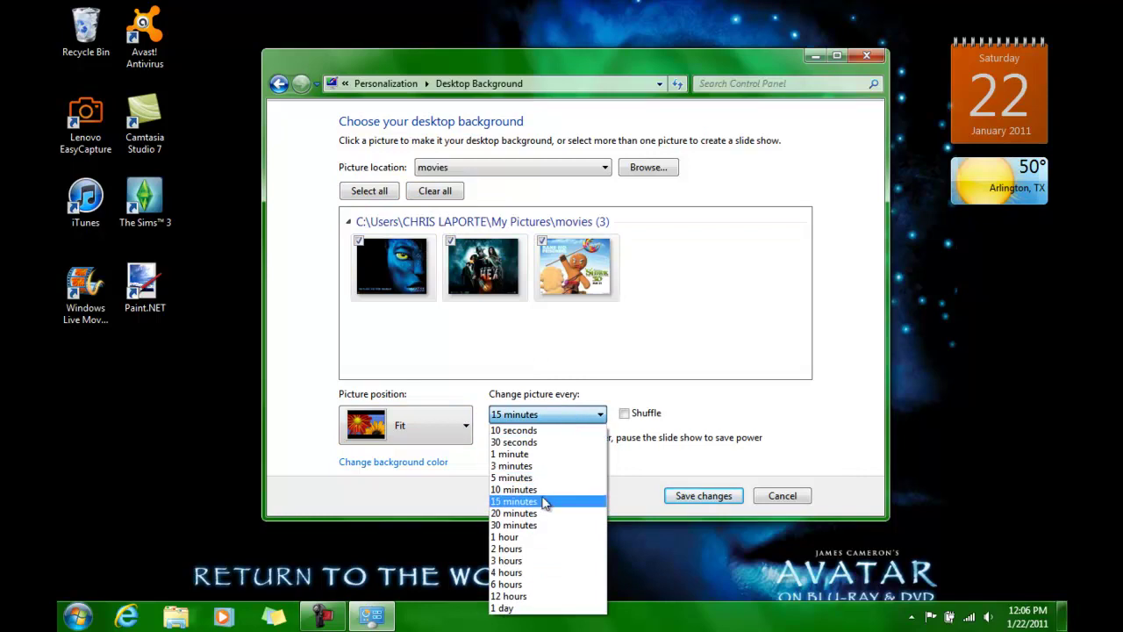
pyautogui.click(545, 444)
pyautogui.click(564, 416)
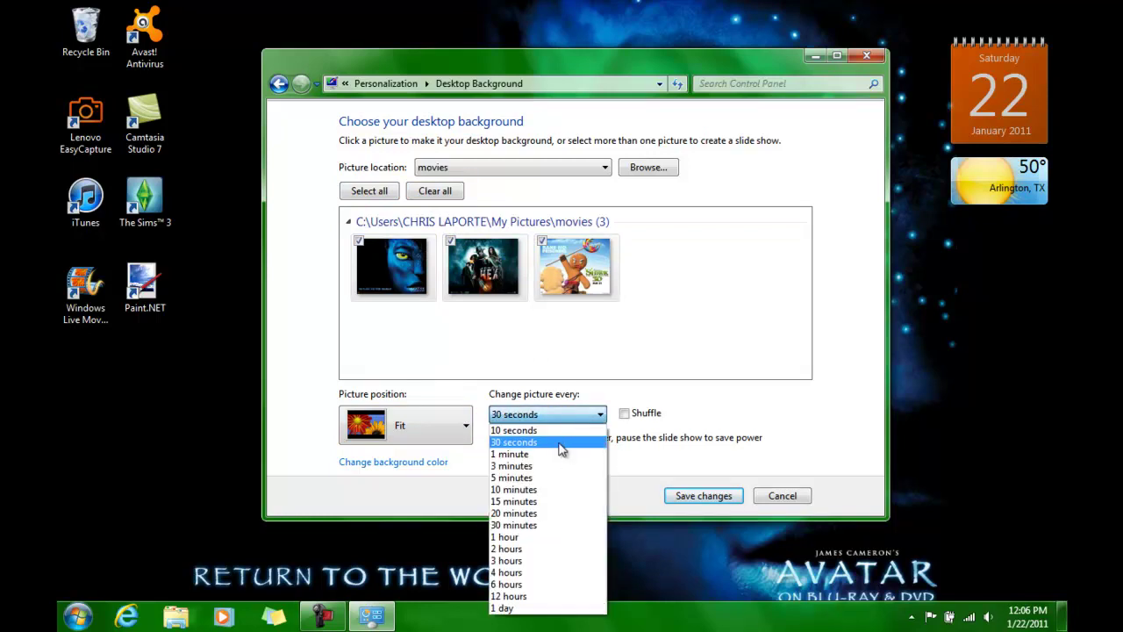
pyautogui.click(560, 443)
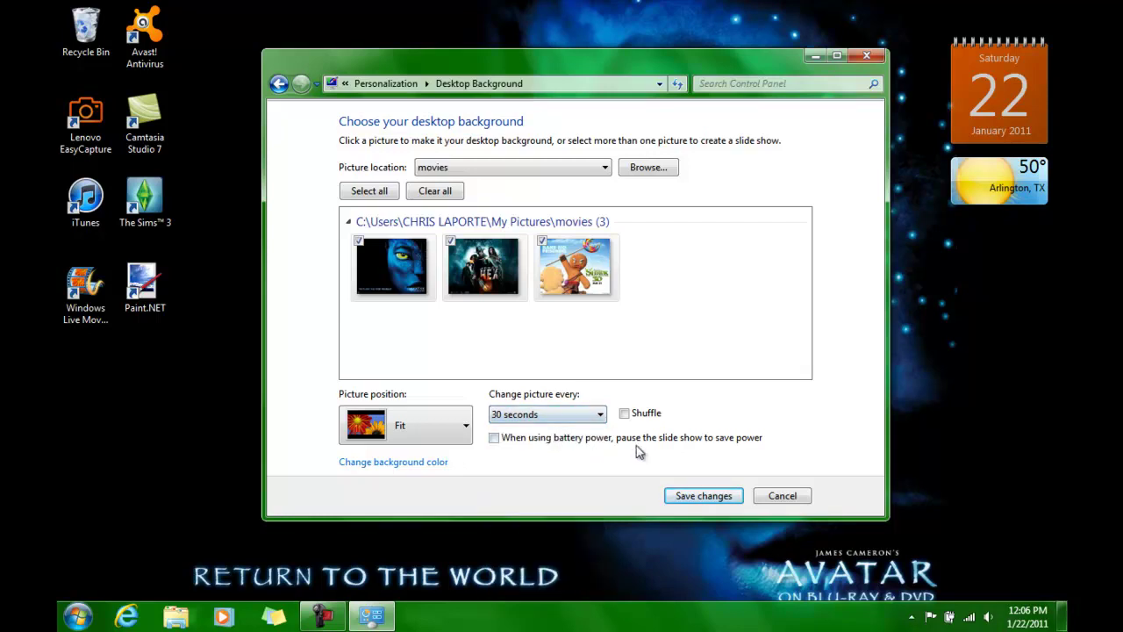
pyautogui.click(704, 496)
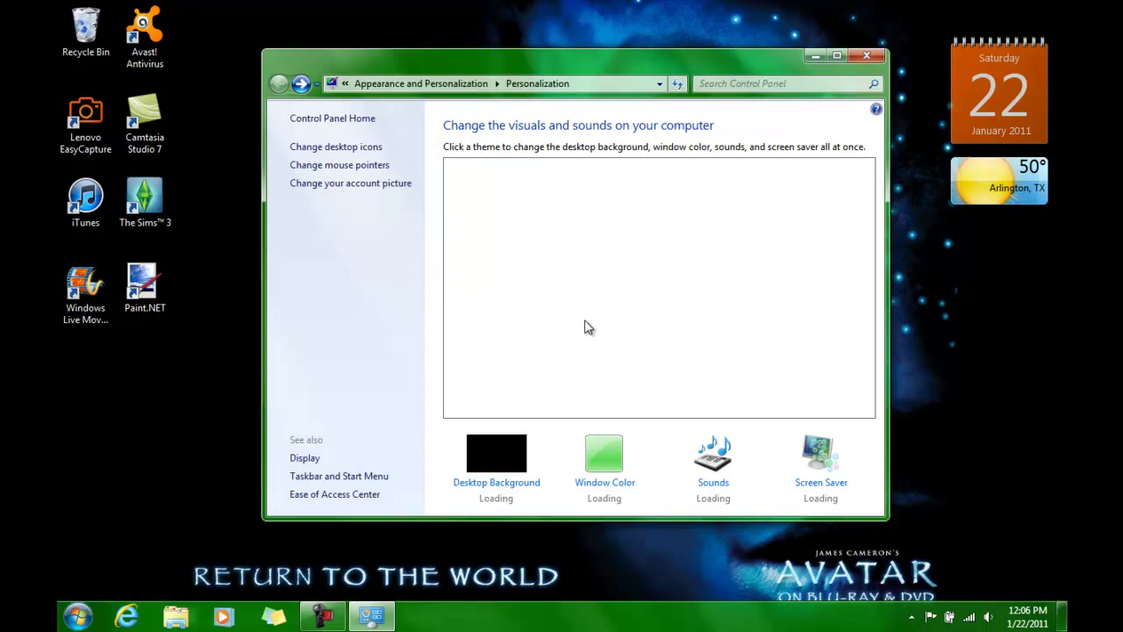
# Step: Try several window colours (Chocolate, Twilight, Blush, Fuchsia, Frost) and pick Slate
pyautogui.click(607, 458)
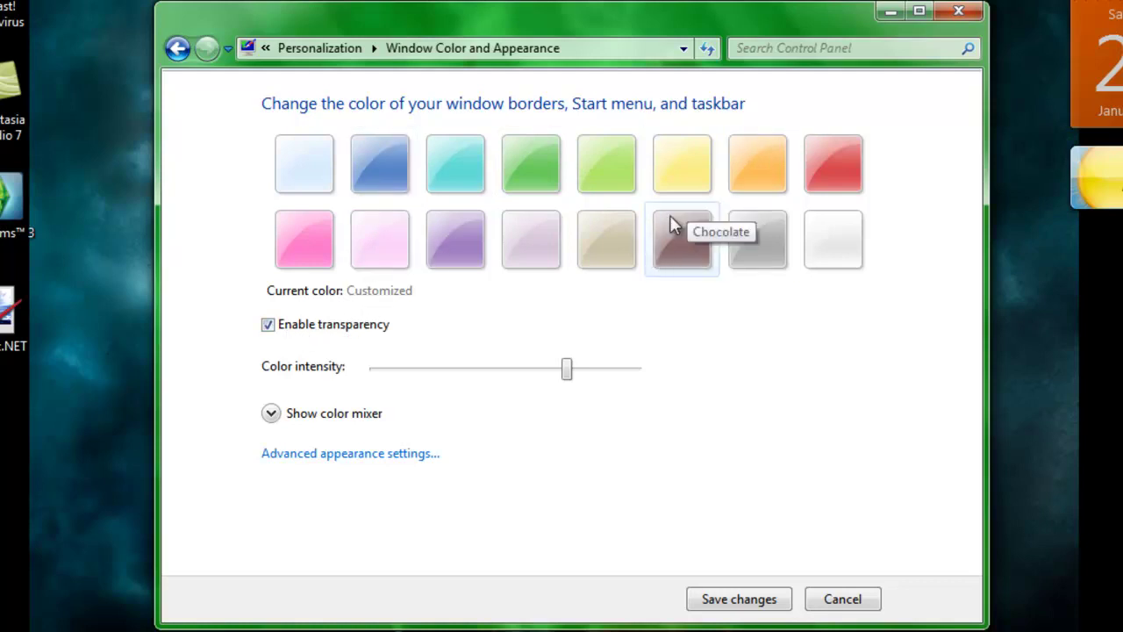
pyautogui.click(706, 244)
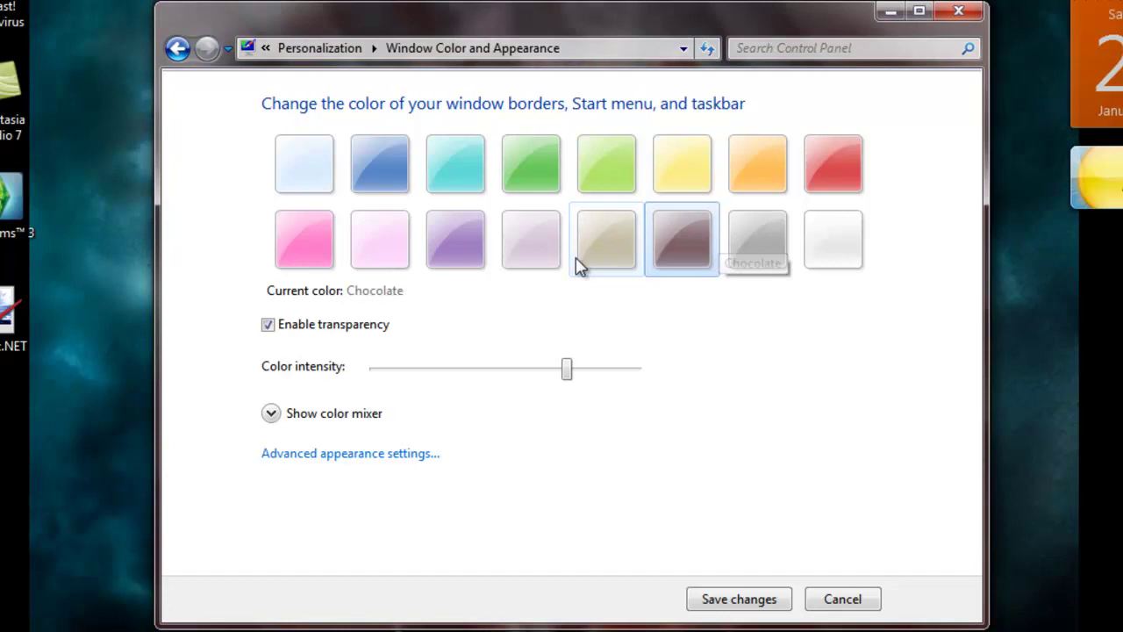
pyautogui.click(377, 156)
pyautogui.click(363, 254)
pyautogui.click(304, 239)
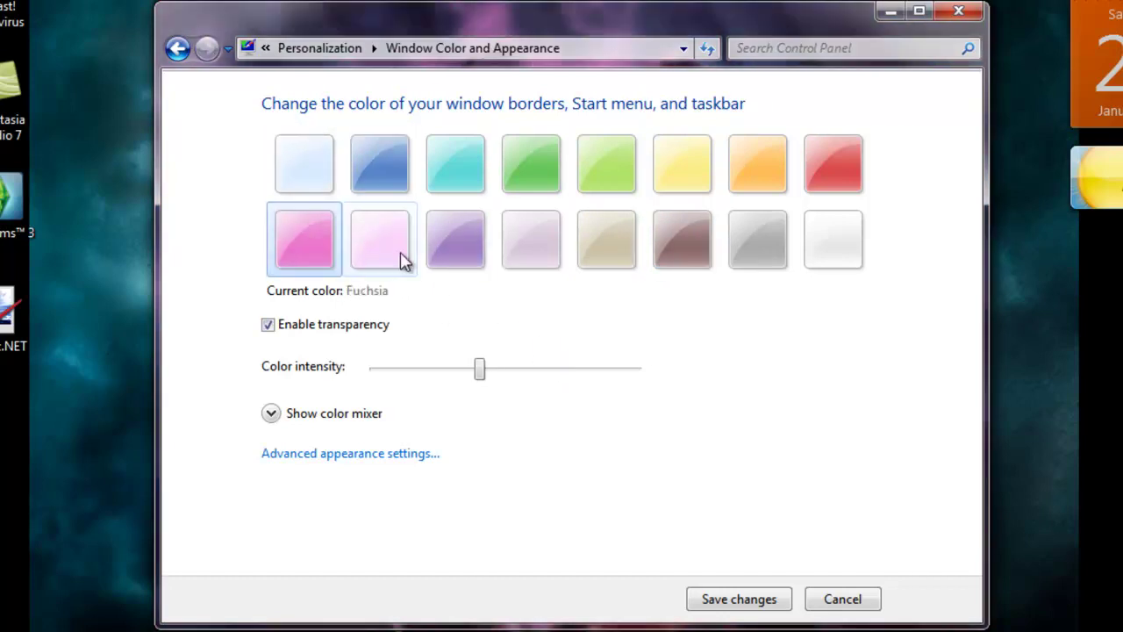
pyautogui.click(379, 239)
pyautogui.click(817, 259)
pyautogui.click(762, 262)
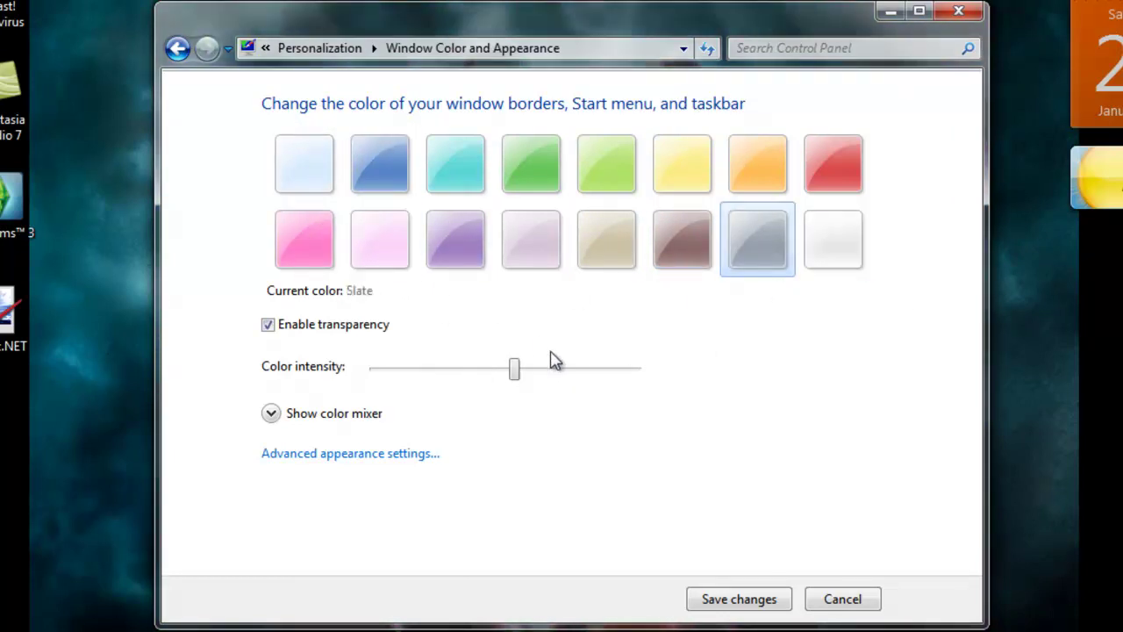
# Step: Set colour intensity to full, lower brightness almost to black, and save
pyautogui.moveTo(517, 373); pyautogui.dragTo(628, 370)
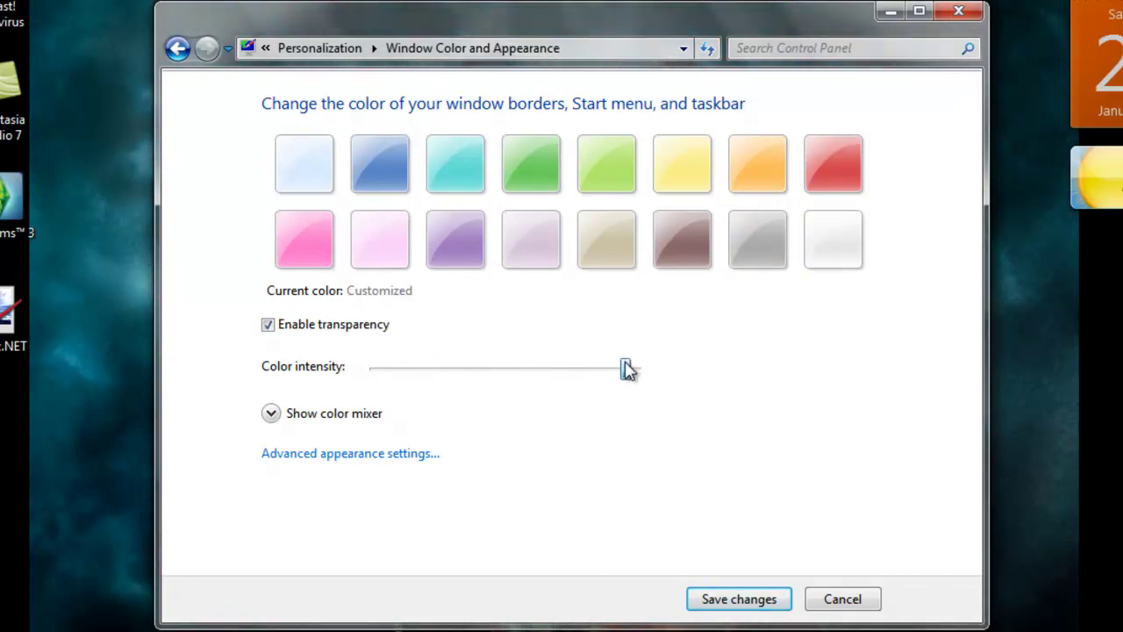
pyautogui.click(304, 418)
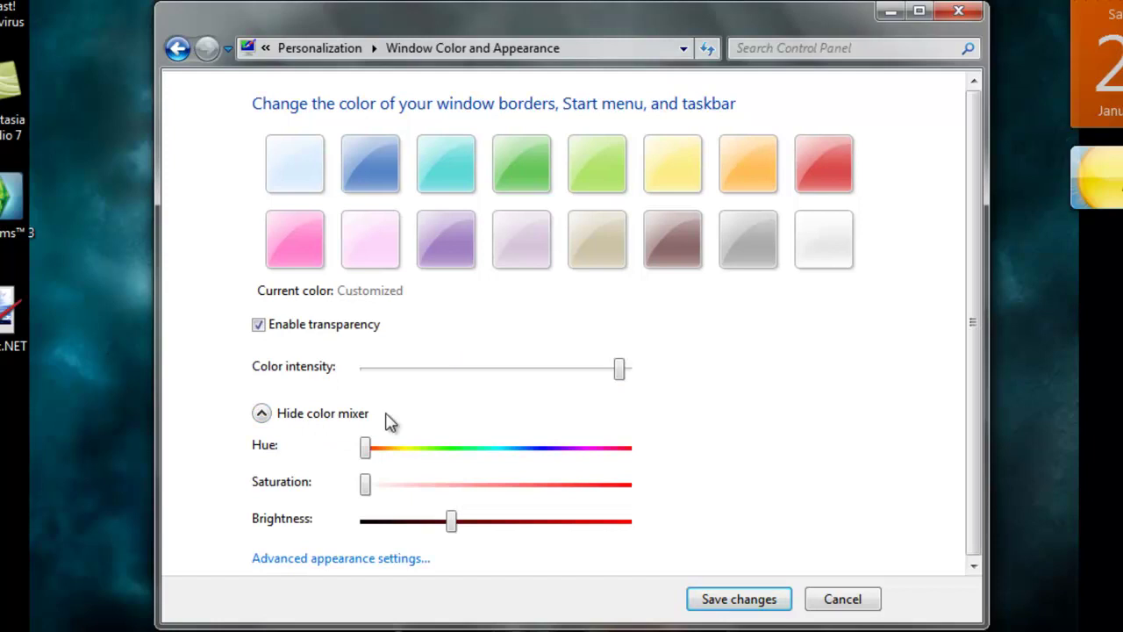
pyautogui.moveTo(452, 522); pyautogui.dragTo(374, 522)
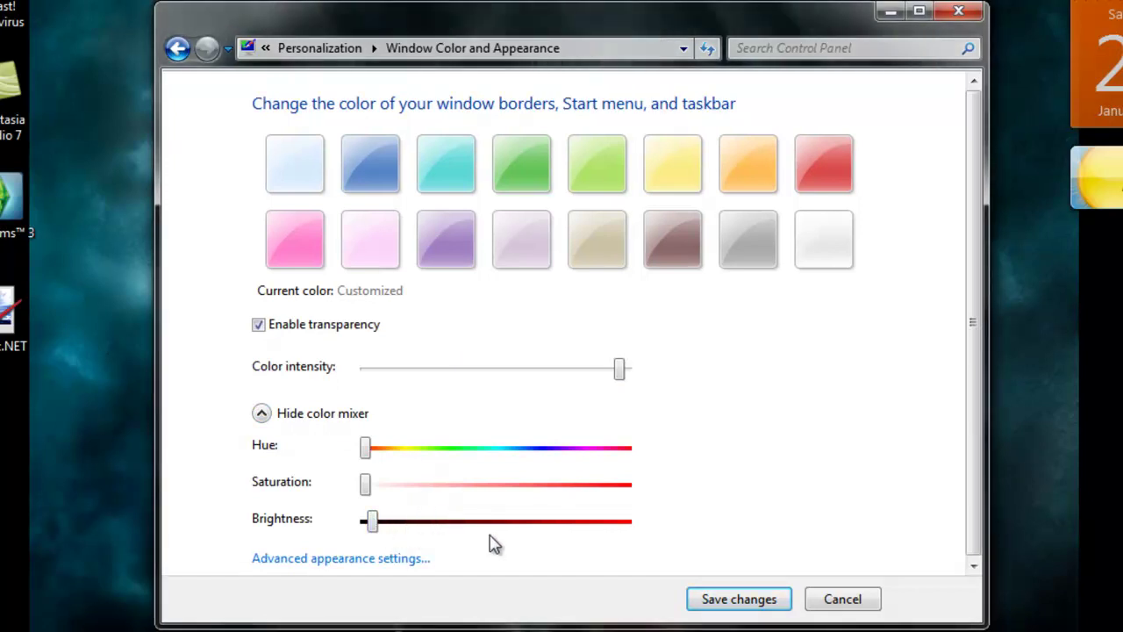
pyautogui.click(735, 605)
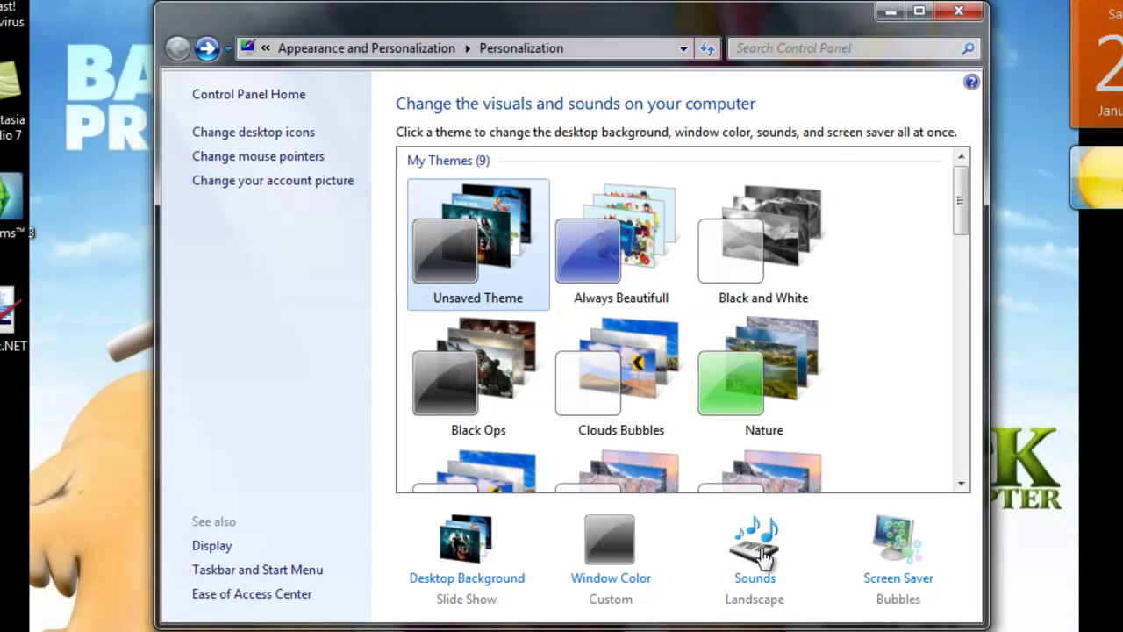
# Step: Choose the Festival sound scheme without saving the modified previous scheme
pyautogui.click(755, 545)
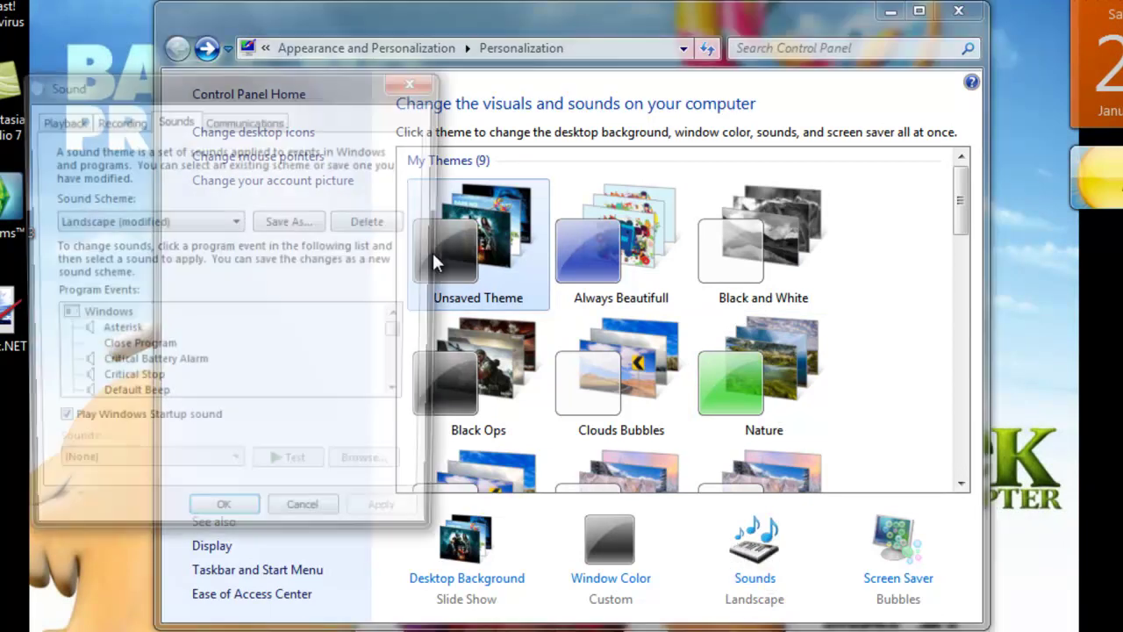
pyautogui.click(234, 224)
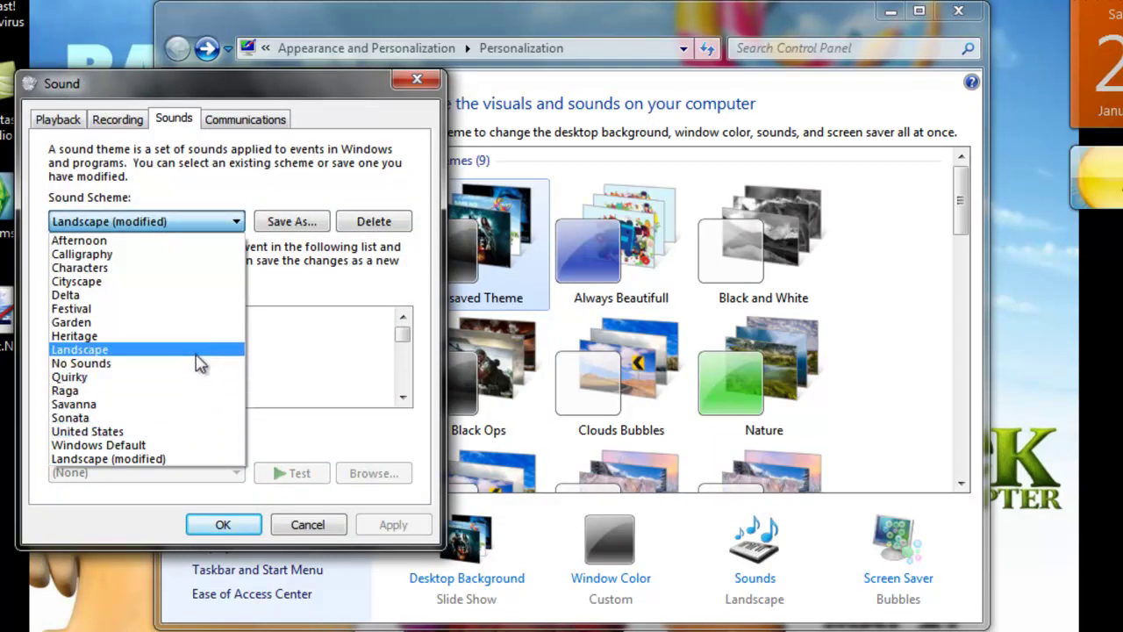
pyautogui.click(197, 309)
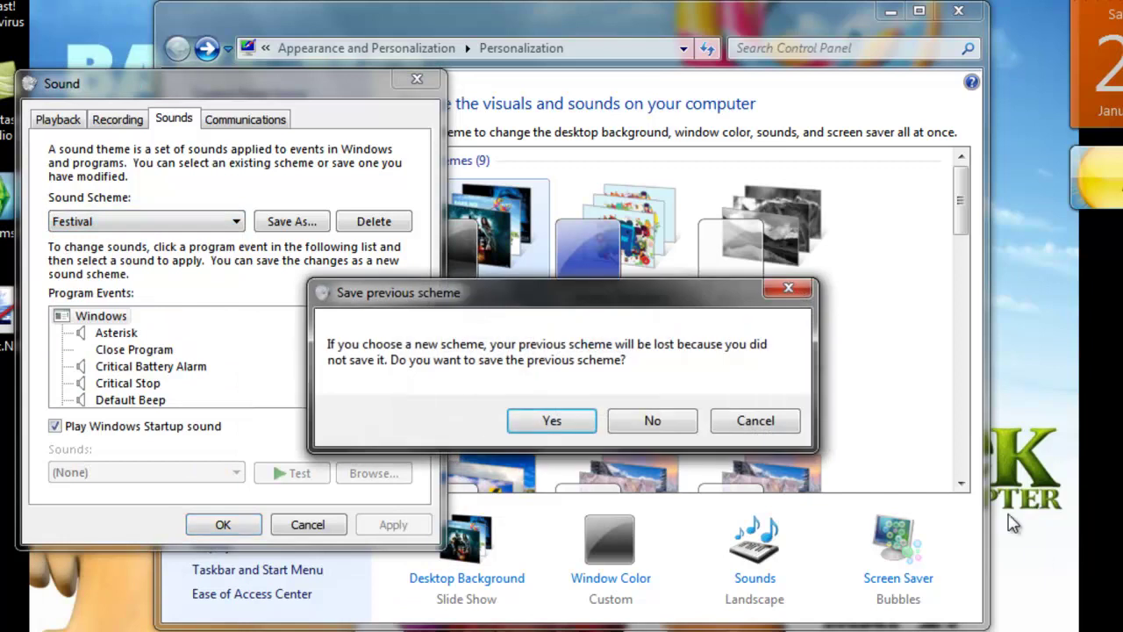
pyautogui.click(649, 422)
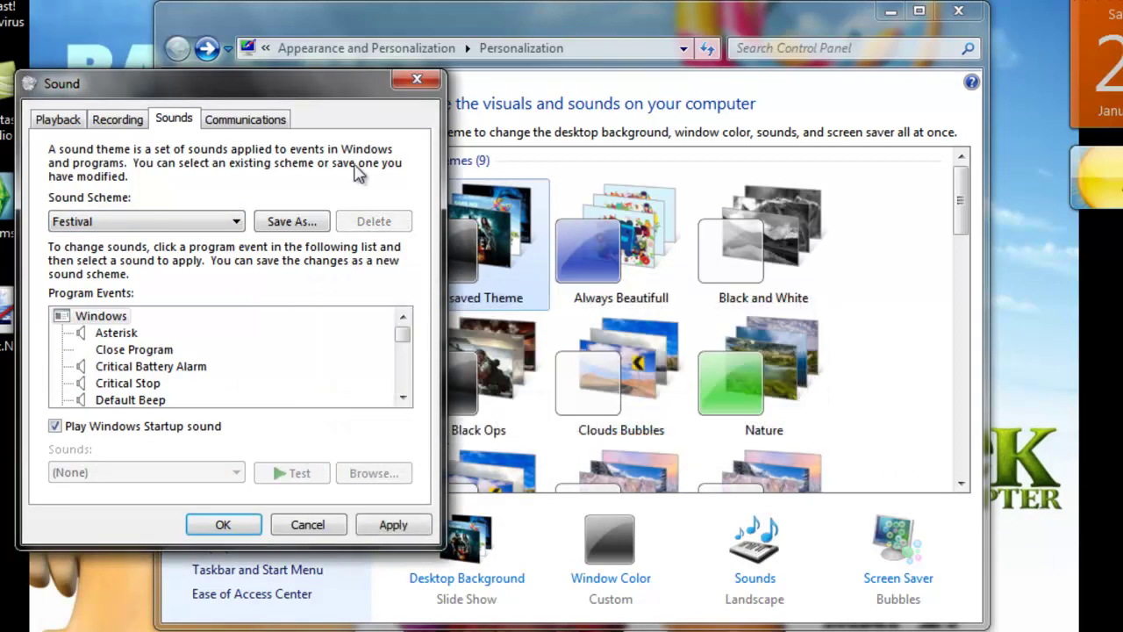
# Step: Test the Asterisk and Critical Battery Alarm sounds, then apply Festival and close
pyautogui.click(123, 335)
pyautogui.click(291, 473)
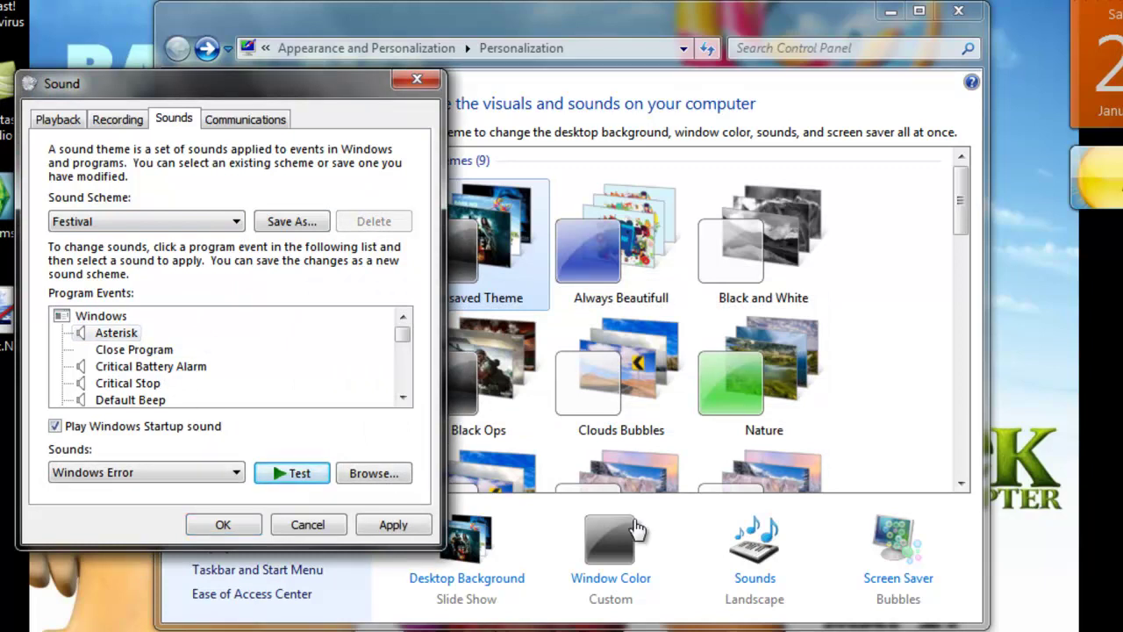
pyautogui.click(294, 478)
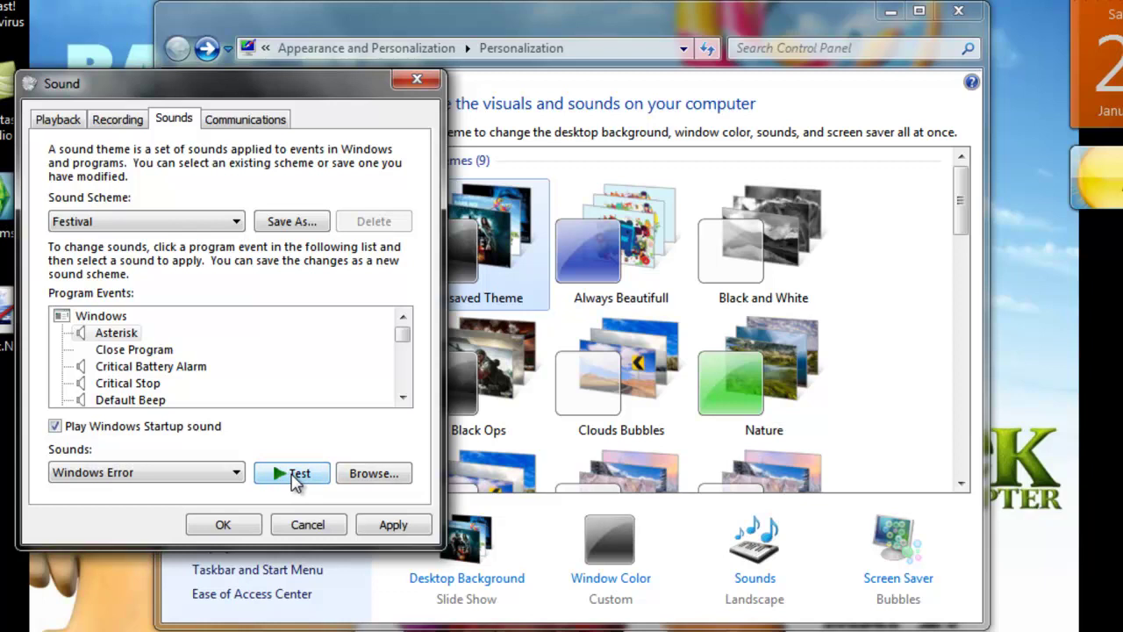
pyautogui.click(158, 367)
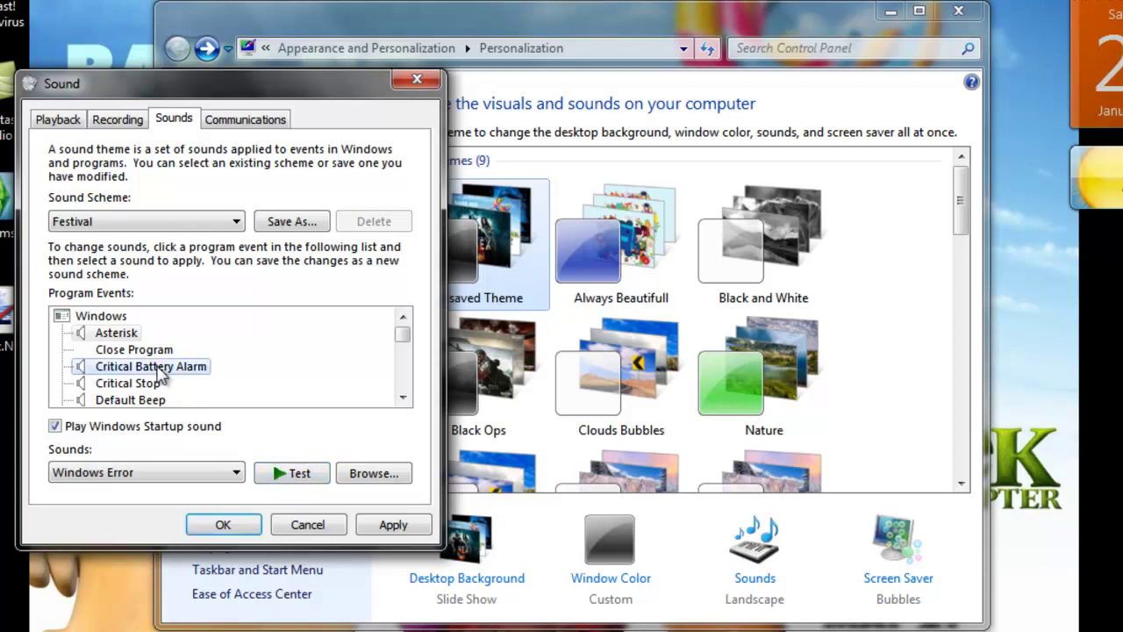
pyautogui.click(307, 481)
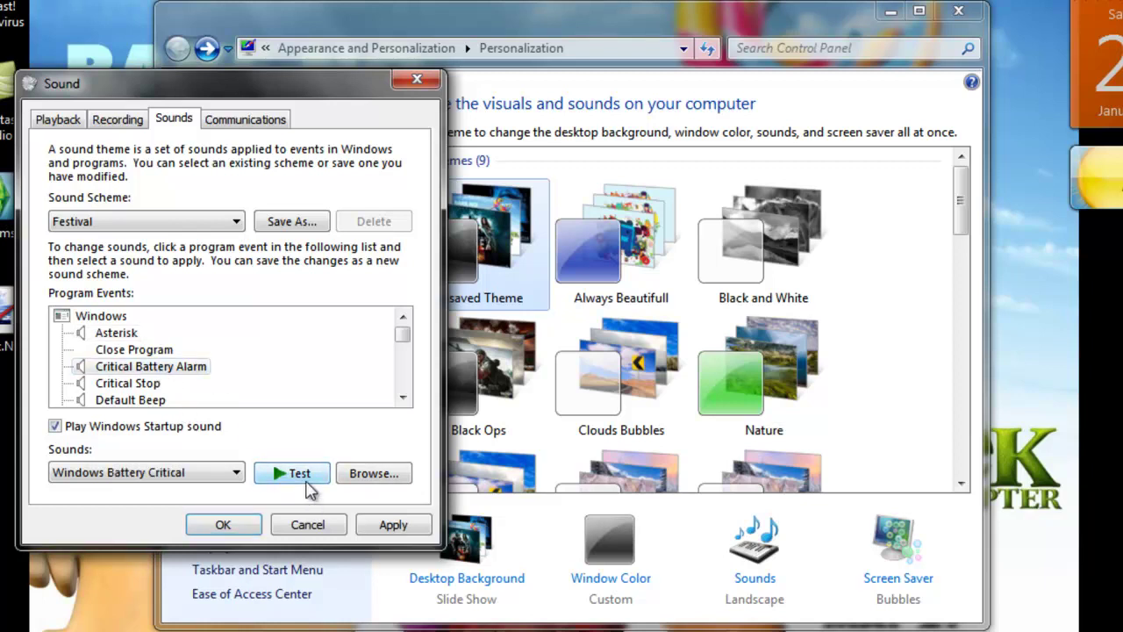
pyautogui.click(127, 332)
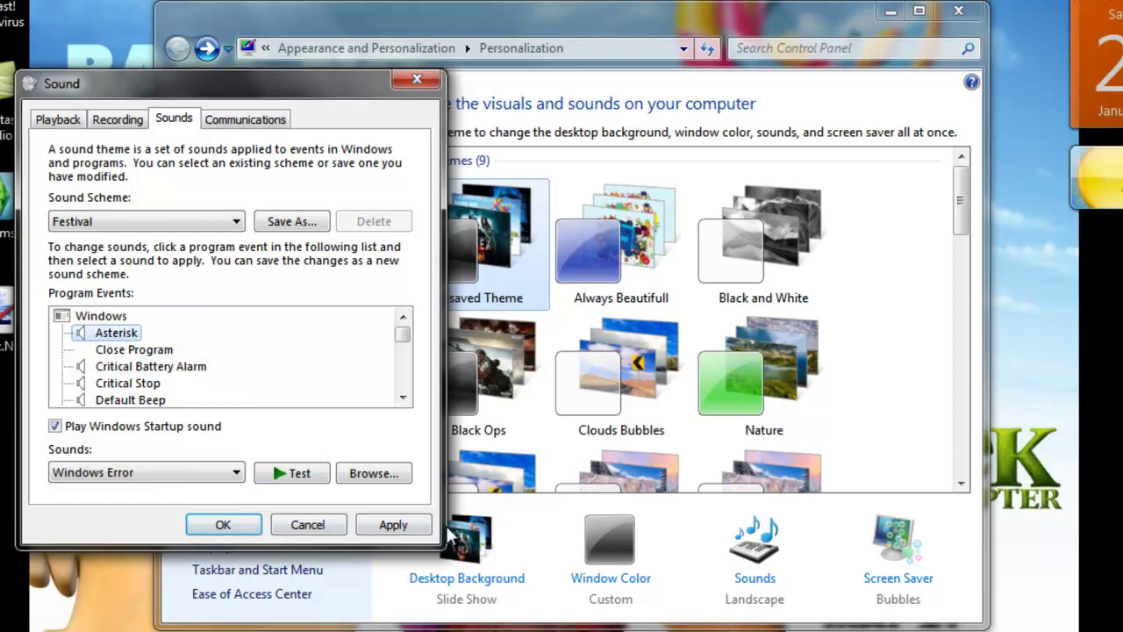
pyautogui.click(391, 525)
pyautogui.click(222, 524)
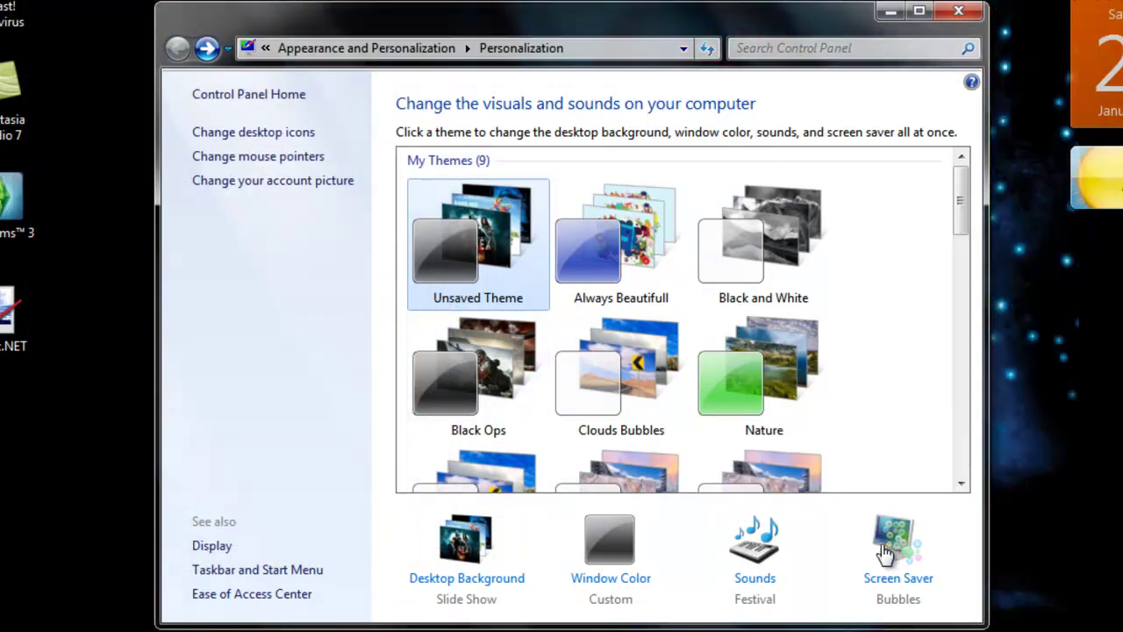
# Step: Select Photos as the screen saver
pyautogui.click(892, 561)
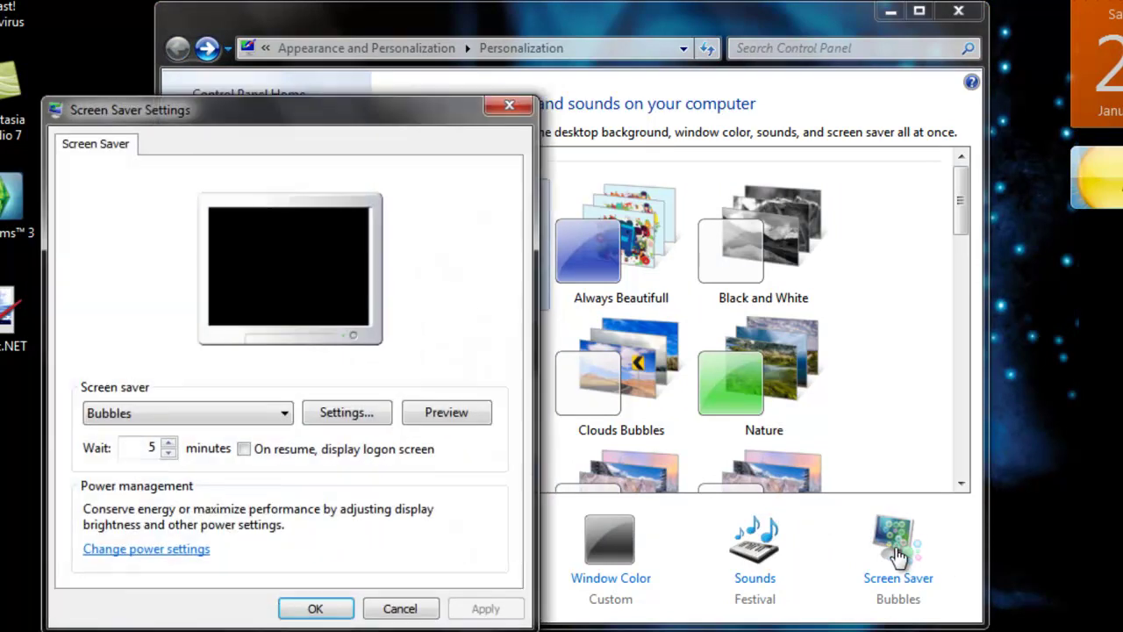
pyautogui.click(282, 412)
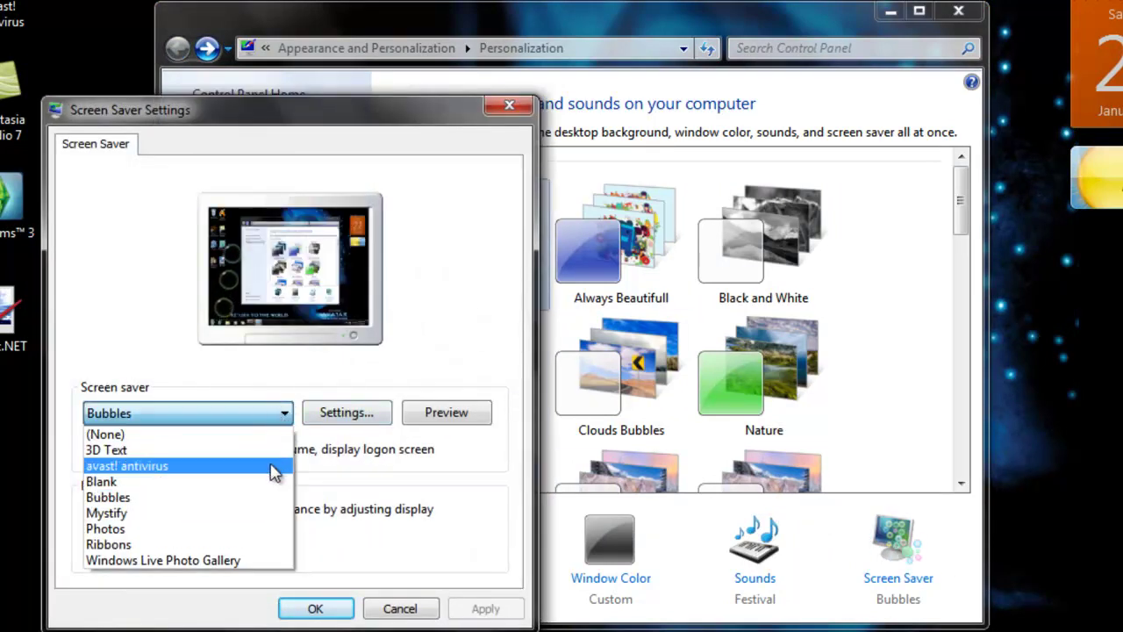
pyautogui.click(278, 529)
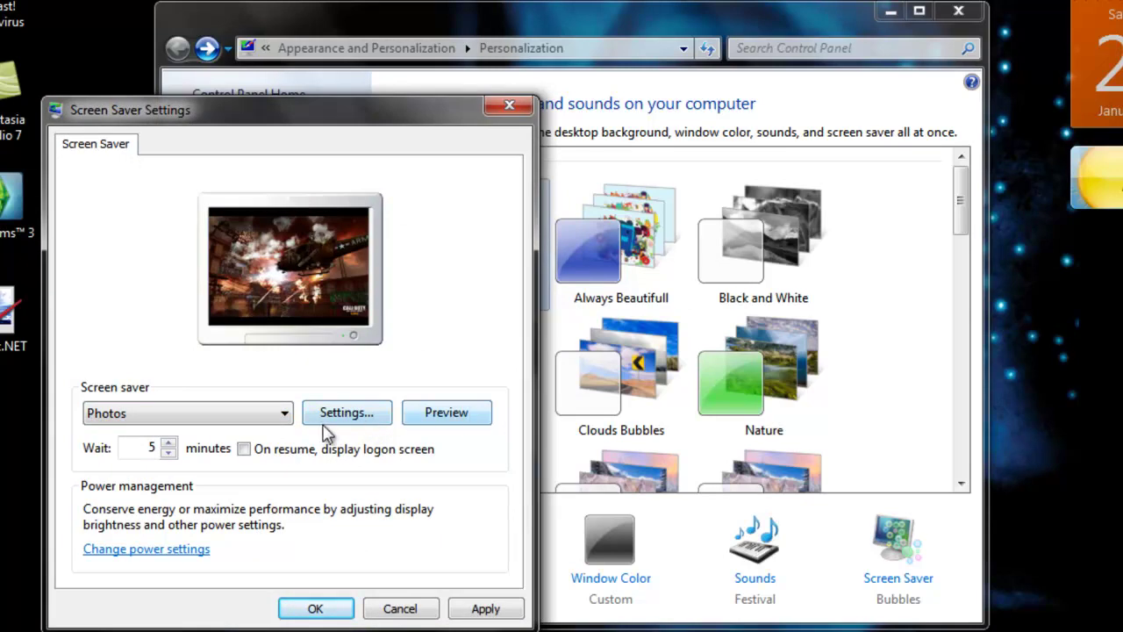
# Step: Set Photos to shuffle pictures from My Pictures, save the options, and apply
pyautogui.click(395, 419)
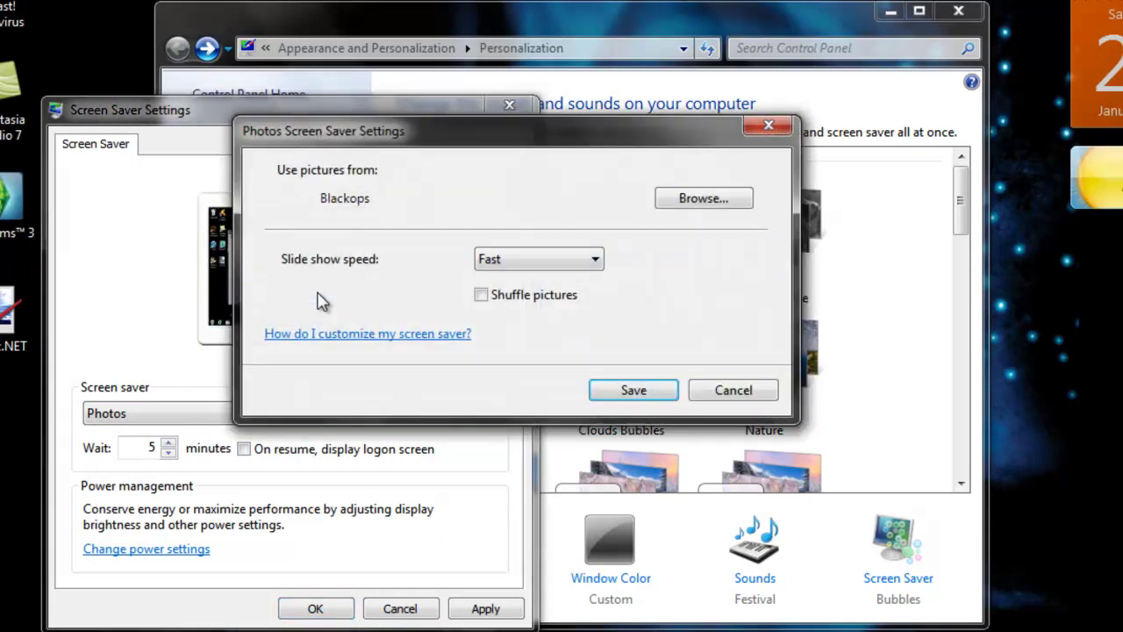
pyautogui.click(739, 200)
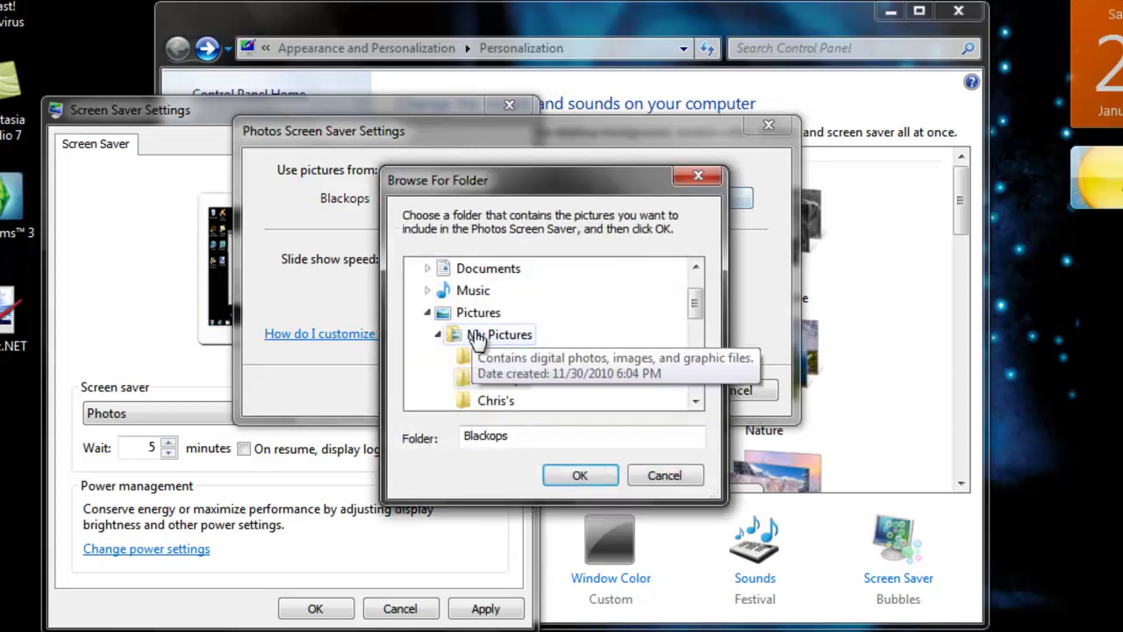
pyautogui.click(482, 340)
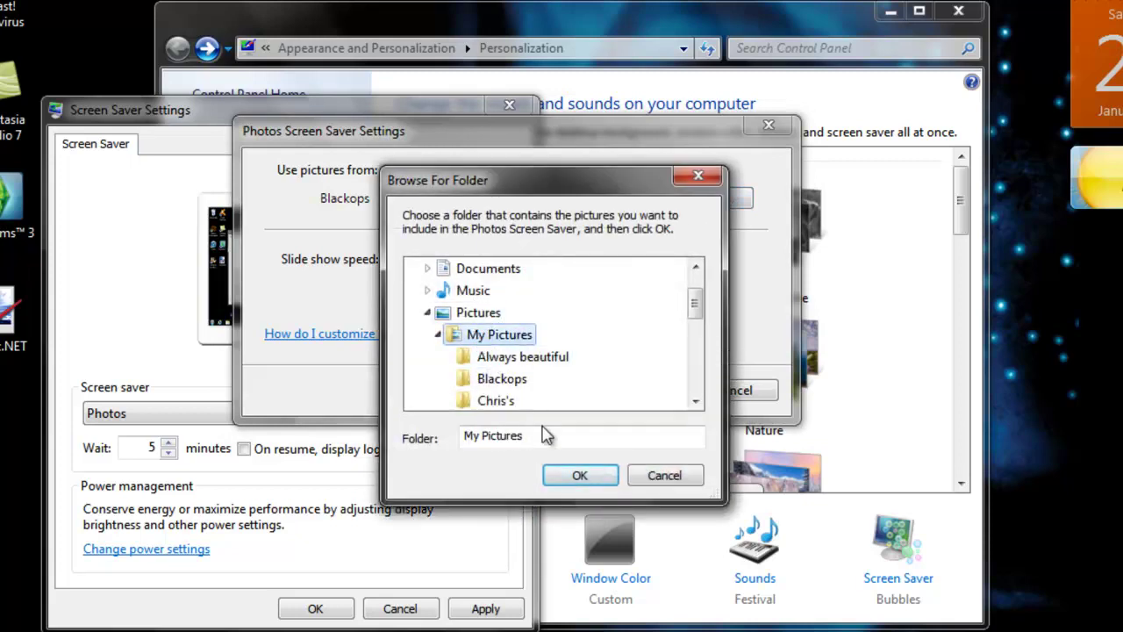
pyautogui.click(579, 475)
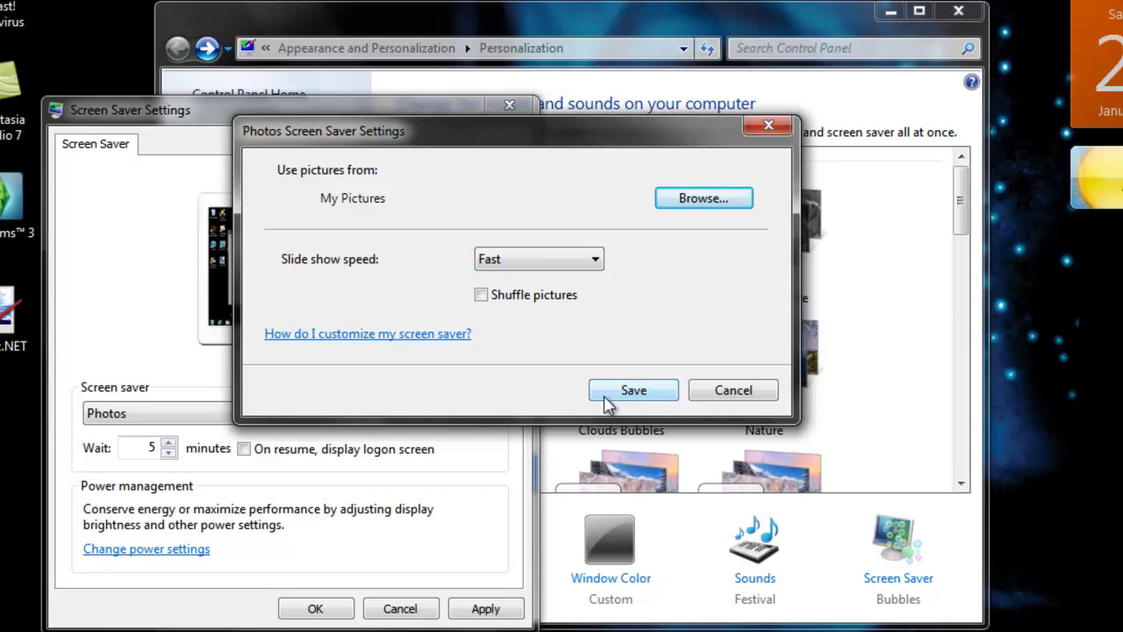
pyautogui.click(493, 298)
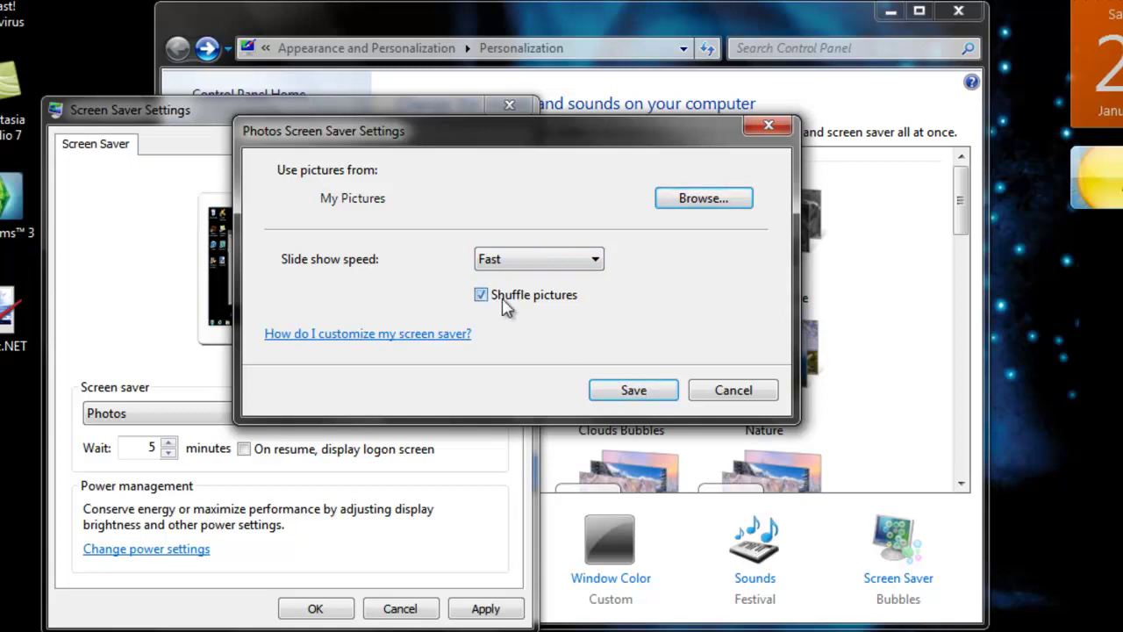
pyautogui.click(603, 390)
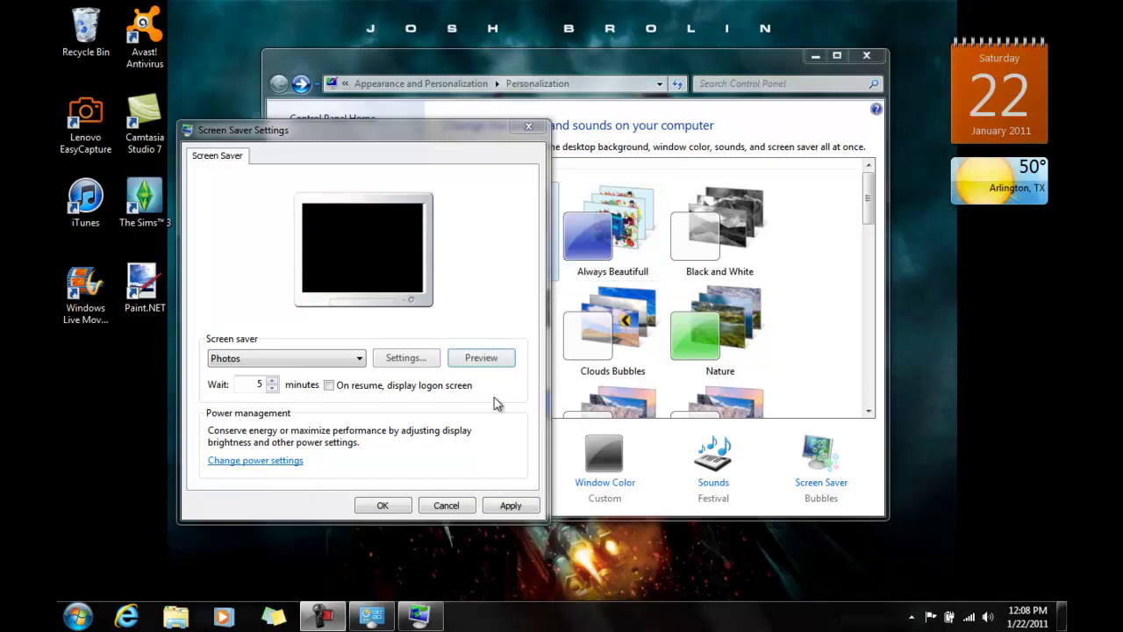
pyautogui.click(502, 507)
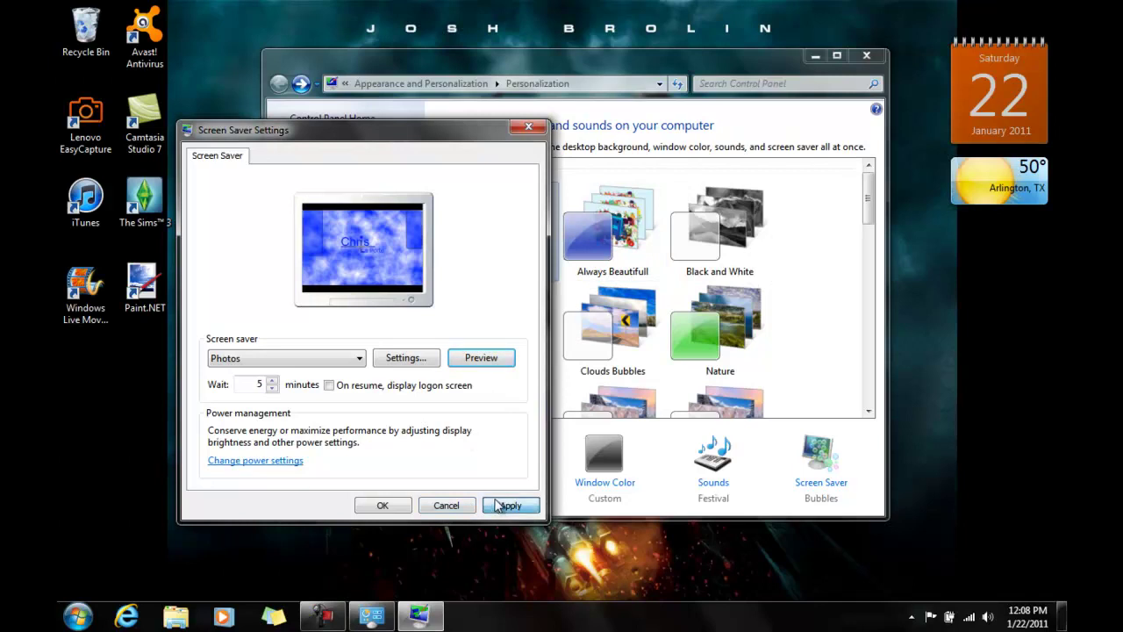
pyautogui.click(383, 505)
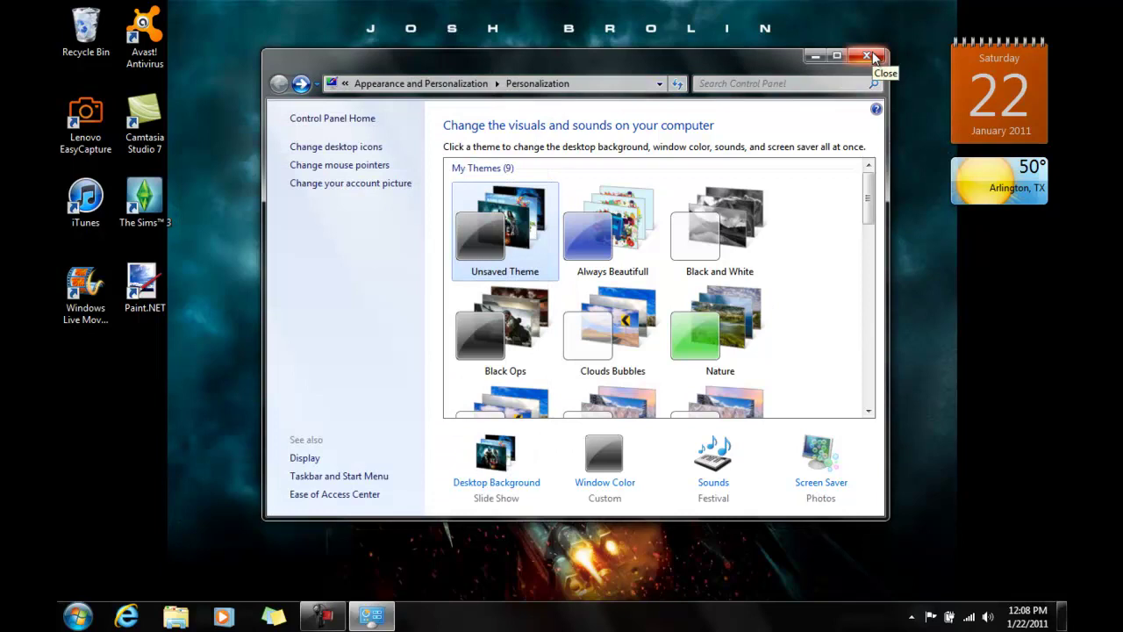
# Step: Save the unsaved theme as 'Movies', briefly try Black Ops, then reapply Movies
pyautogui.rightClick(529, 218)
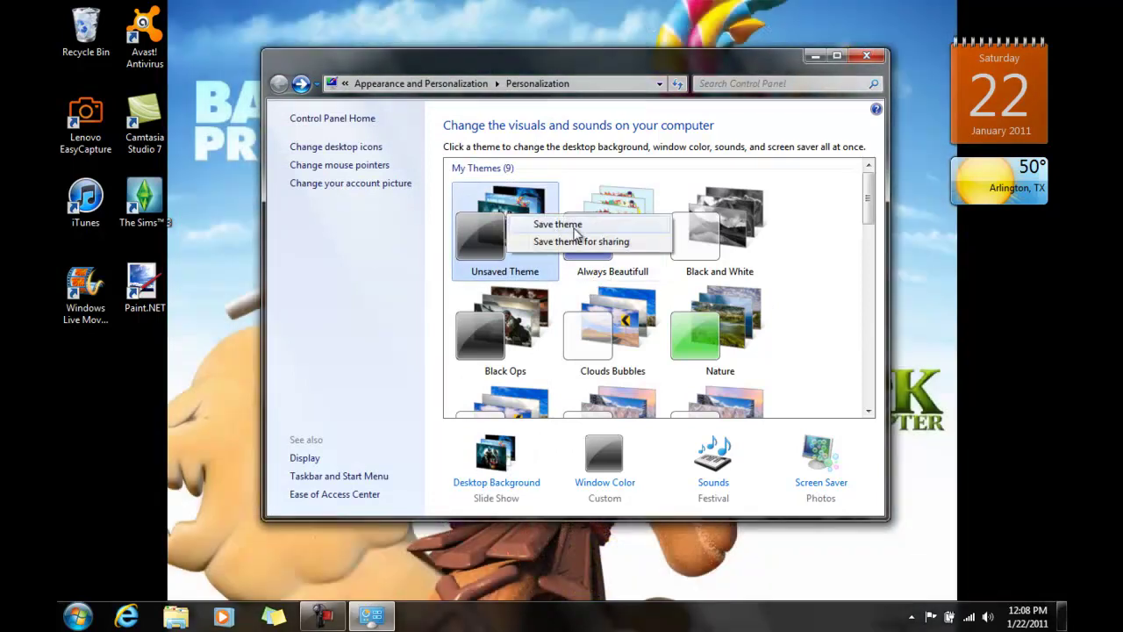
pyautogui.click(575, 226)
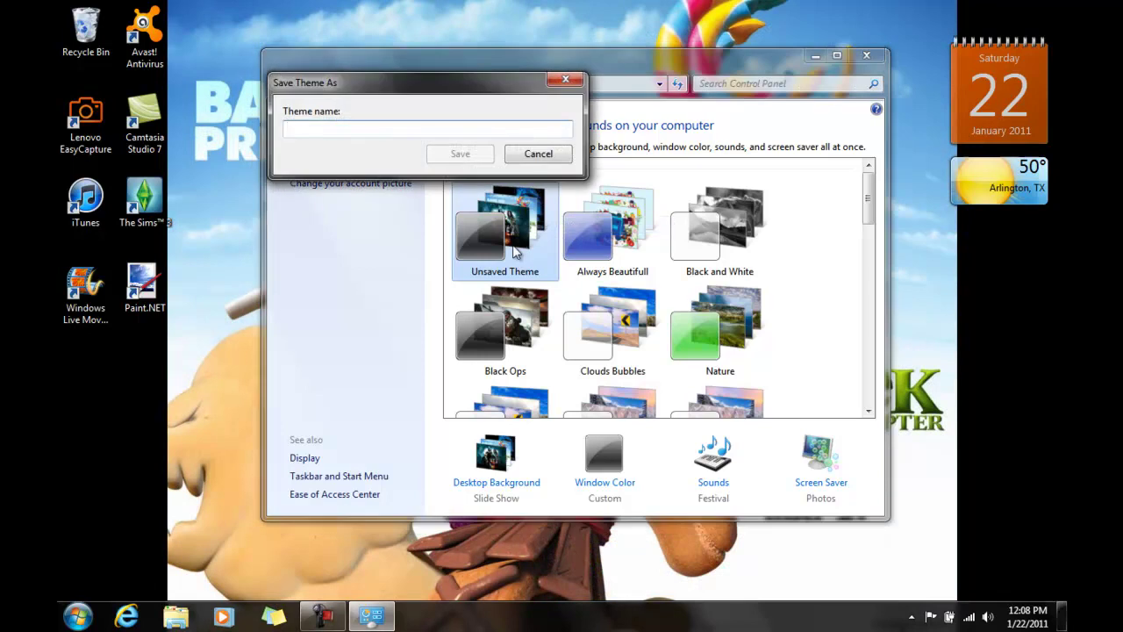
pyautogui.write('Movies')
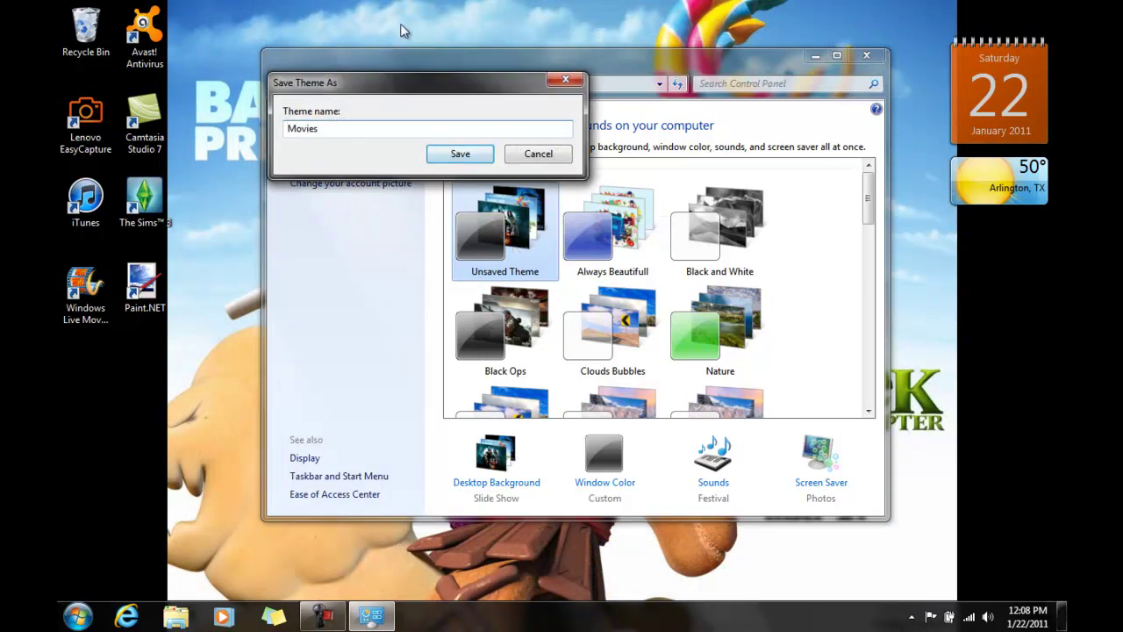
pyautogui.click(459, 156)
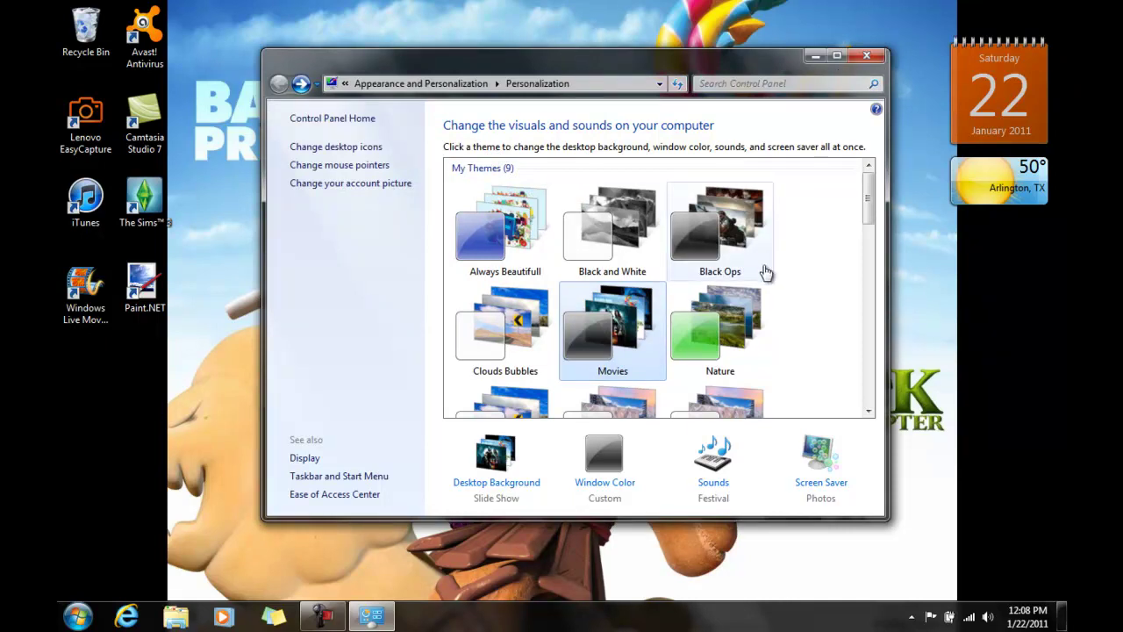
pyautogui.click(744, 218)
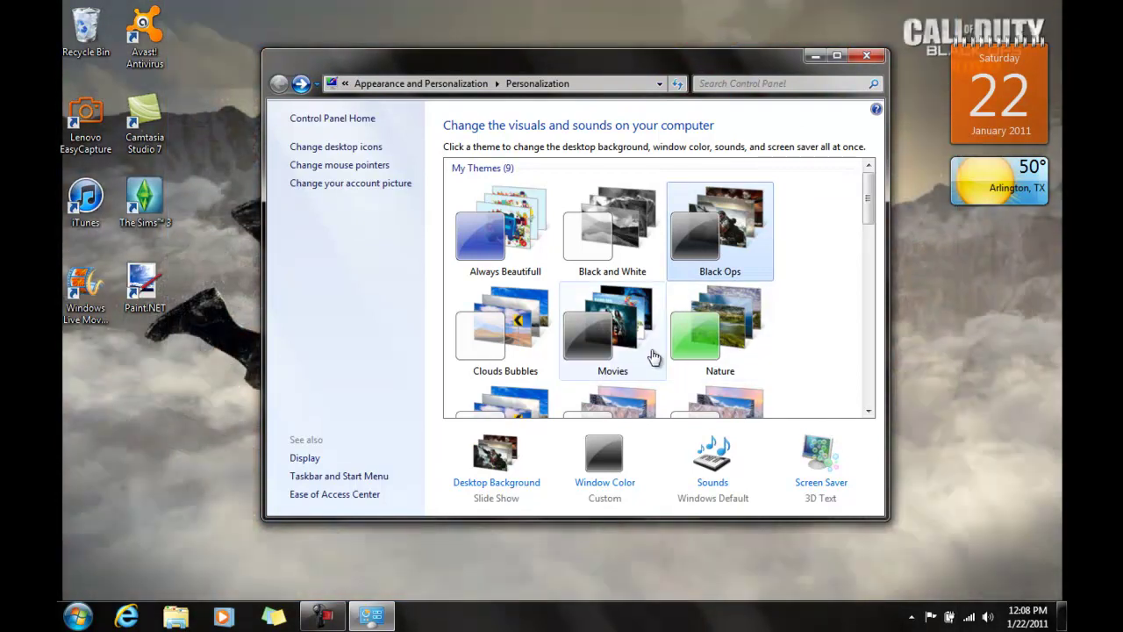
pyautogui.click(649, 356)
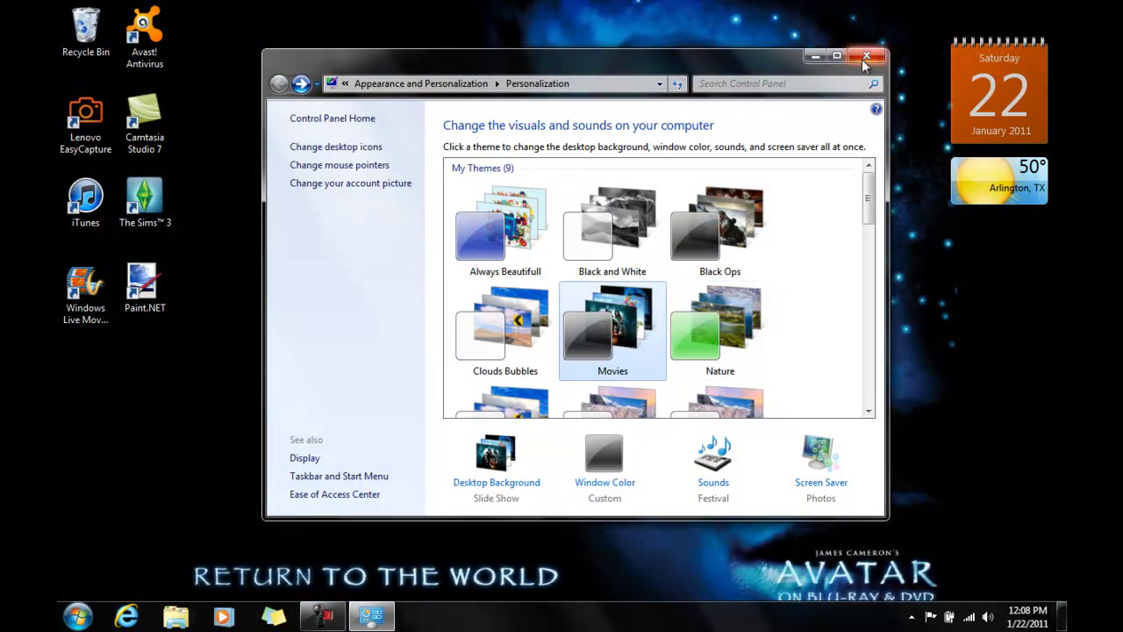
# Step: Close Personalization and watch the desktop slideshow change from Avatar to Jonah Hex
pyautogui.click(864, 60)
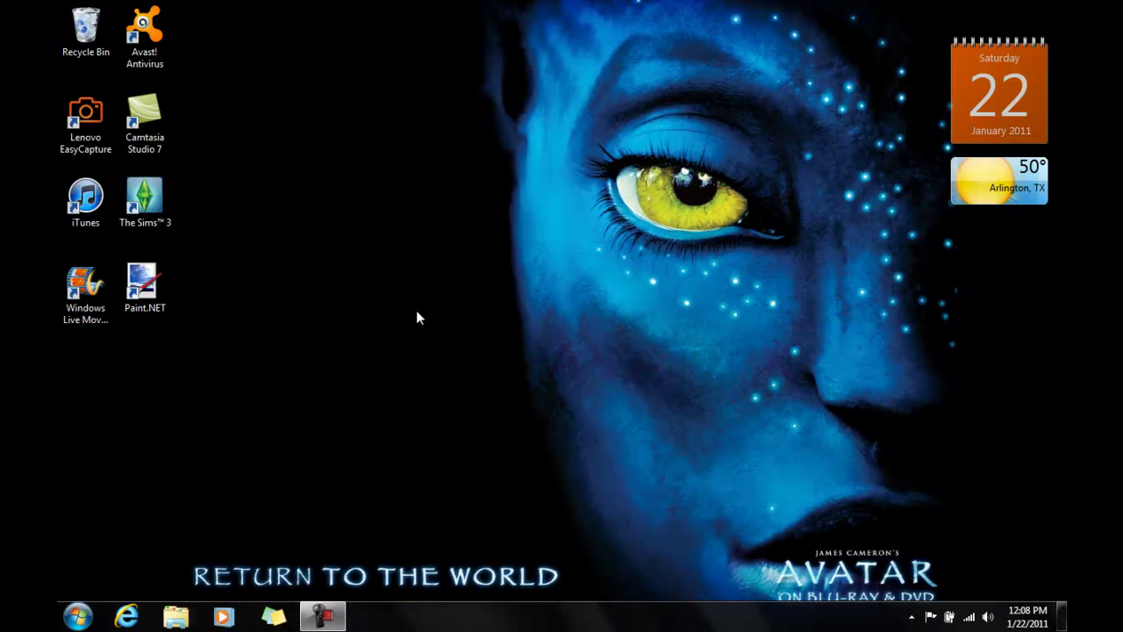
pyautogui.moveTo(457, 149); pyautogui.dragTo(389, 150)
pyautogui.moveTo(502, 136); pyautogui.dragTo(416, 179)
pyautogui.moveTo(462, 86); pyautogui.dragTo(715, 296)
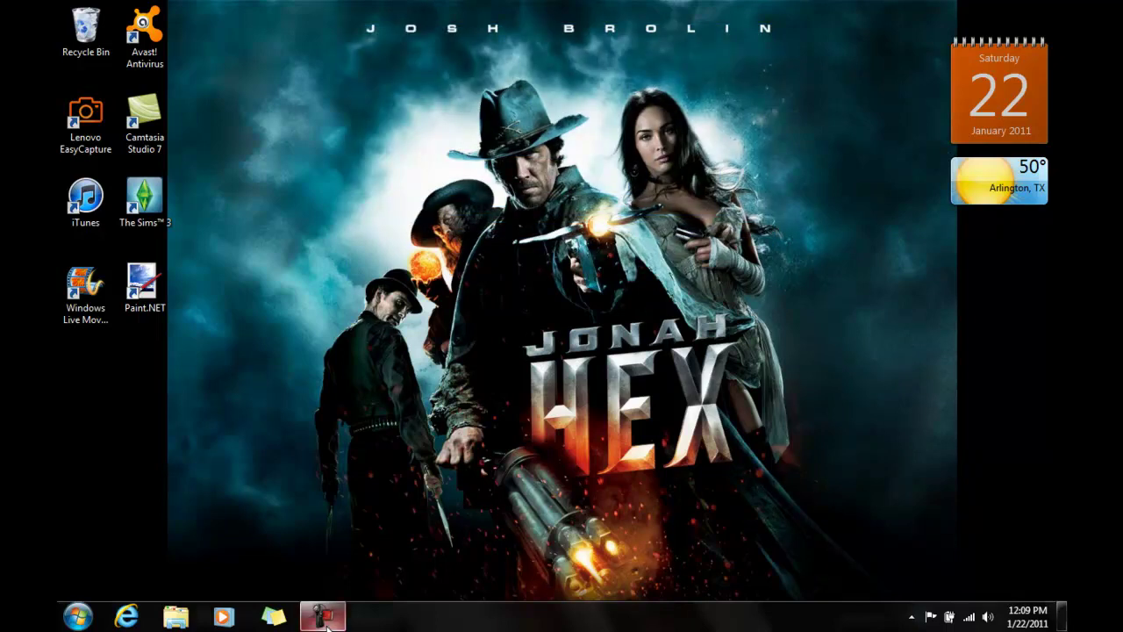